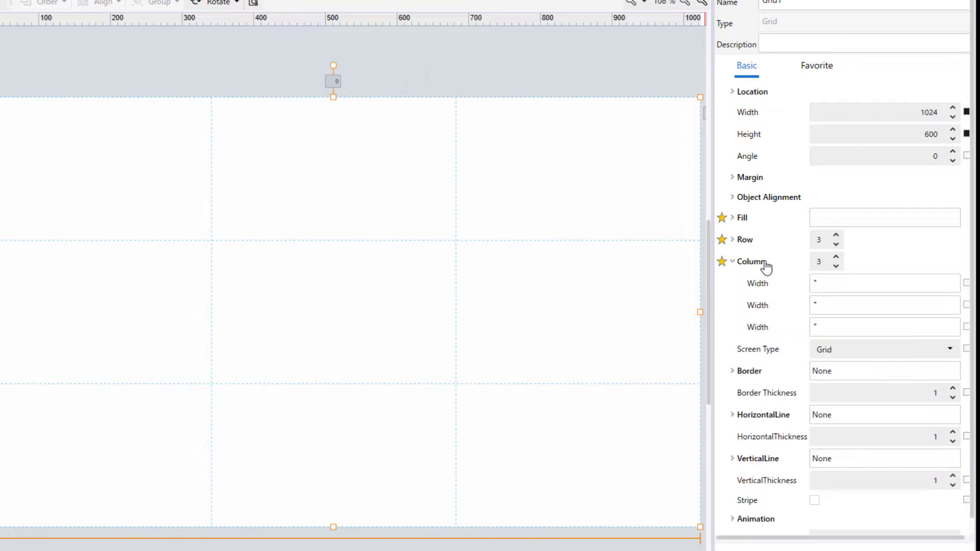
Set the width of the grid's third column to 200
click(831, 327)
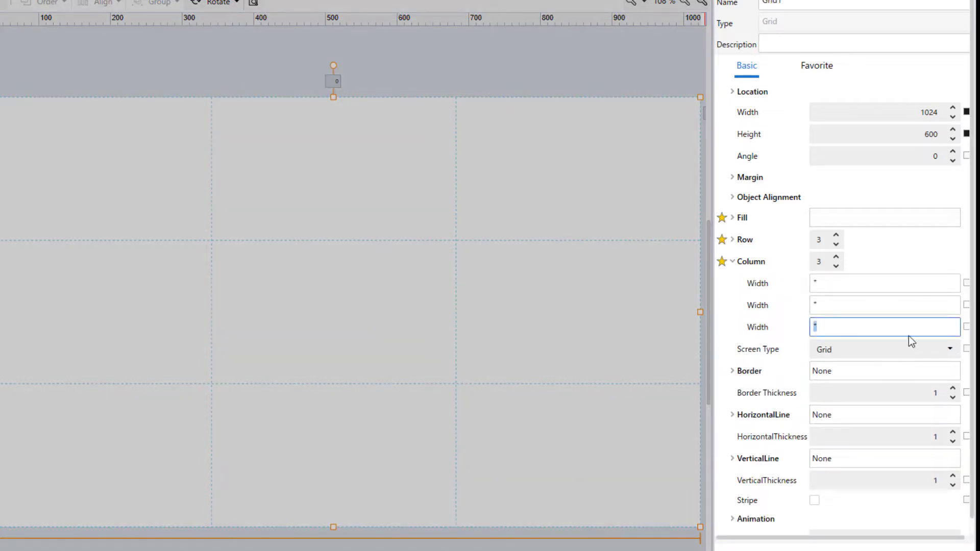
text(200)
key(Return)
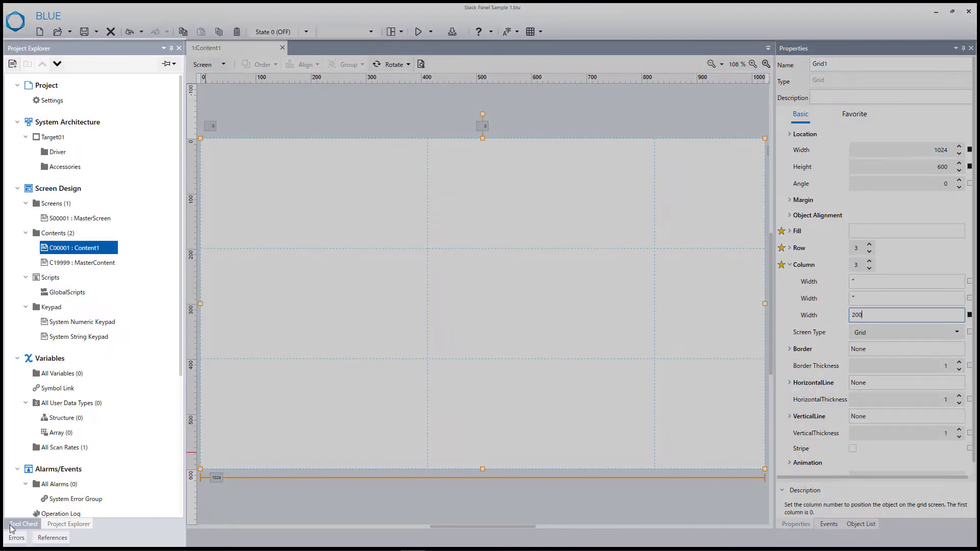
Add a Stack Panel layout object to the grid's 200-wide third column, spanning all three rows
click(11, 526)
scroll(43, 472, down, 10)
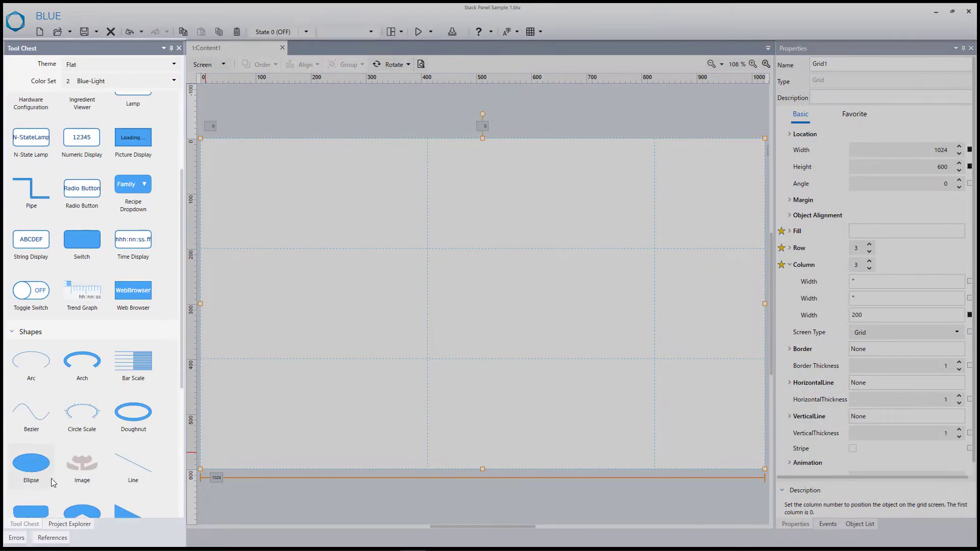
drag(31, 507, 703, 439)
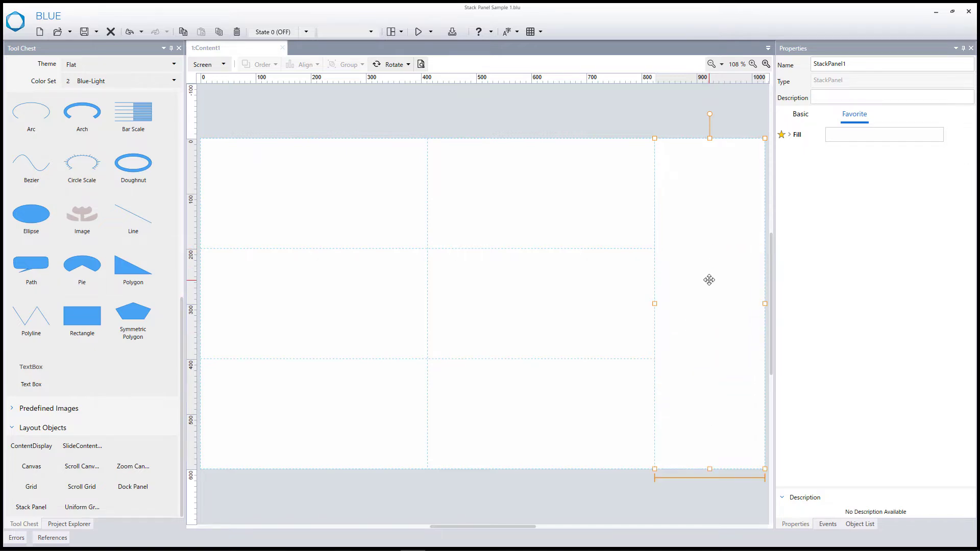
Place a Switch inside the stack panel and set its height to 50
scroll(84, 236, up, 10)
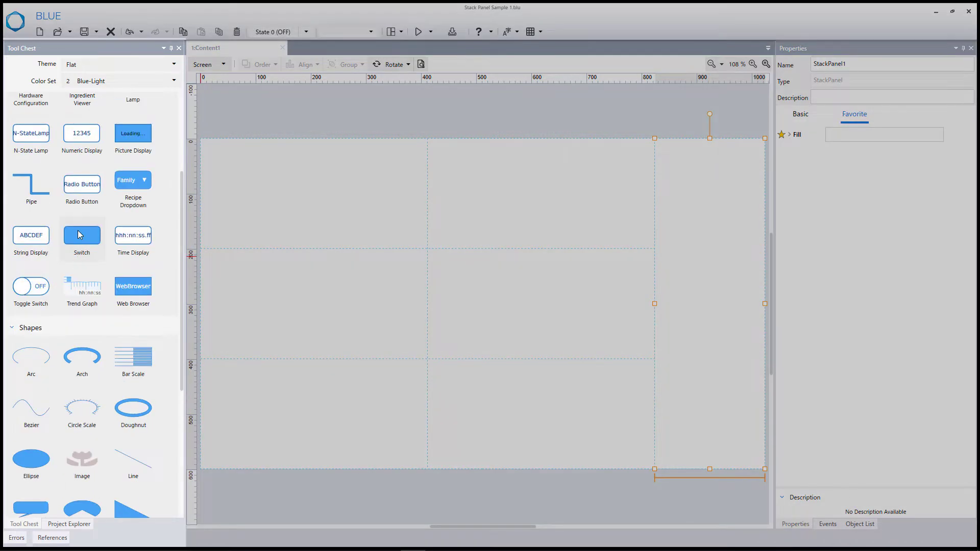
drag(79, 234, 718, 189)
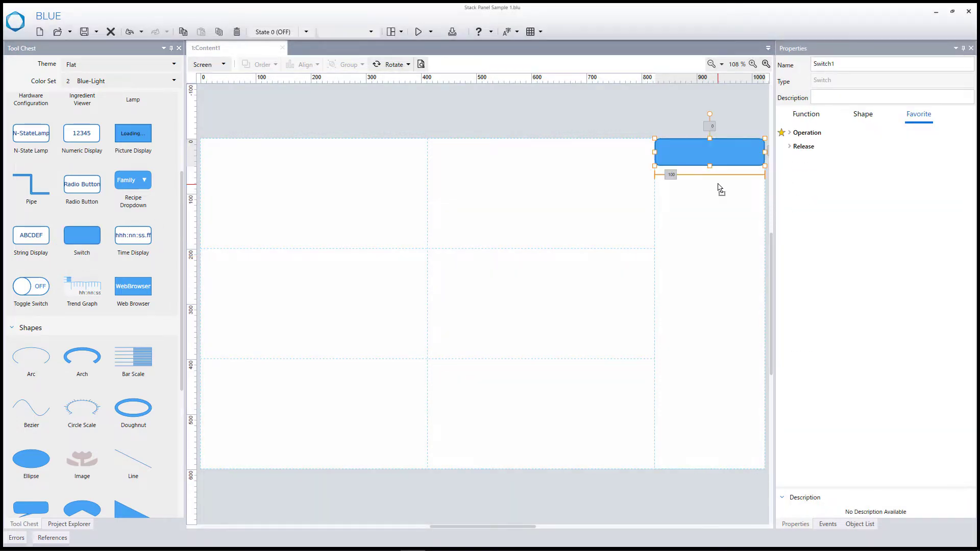
click(862, 116)
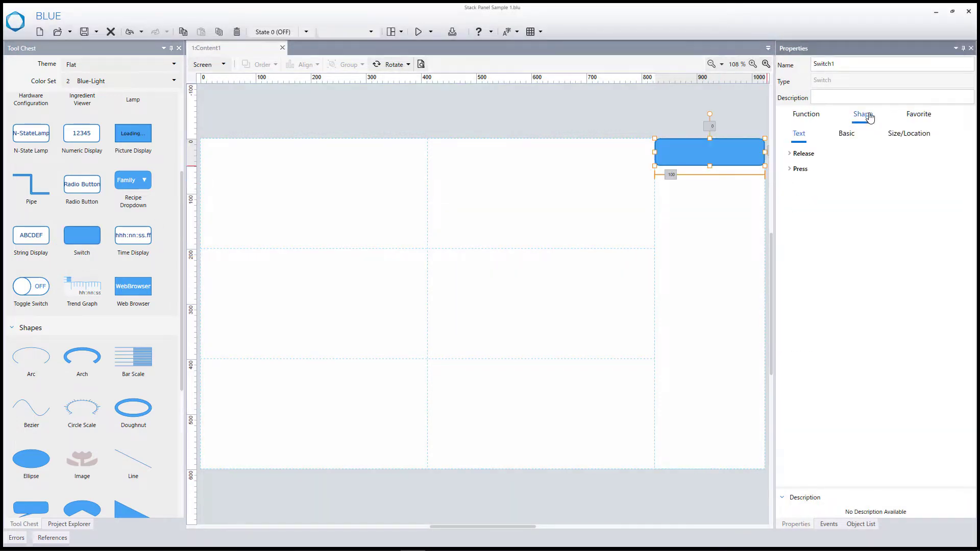
click(881, 180)
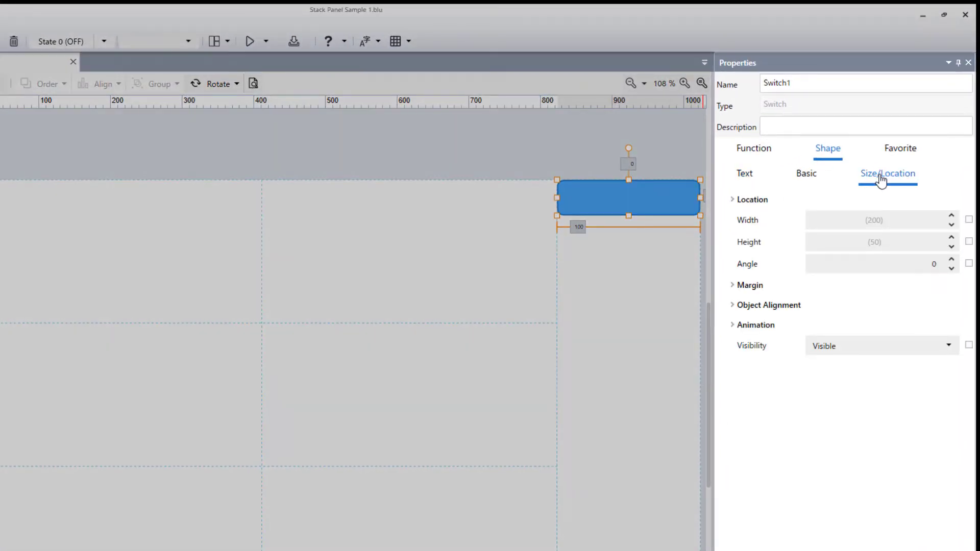
click(880, 241)
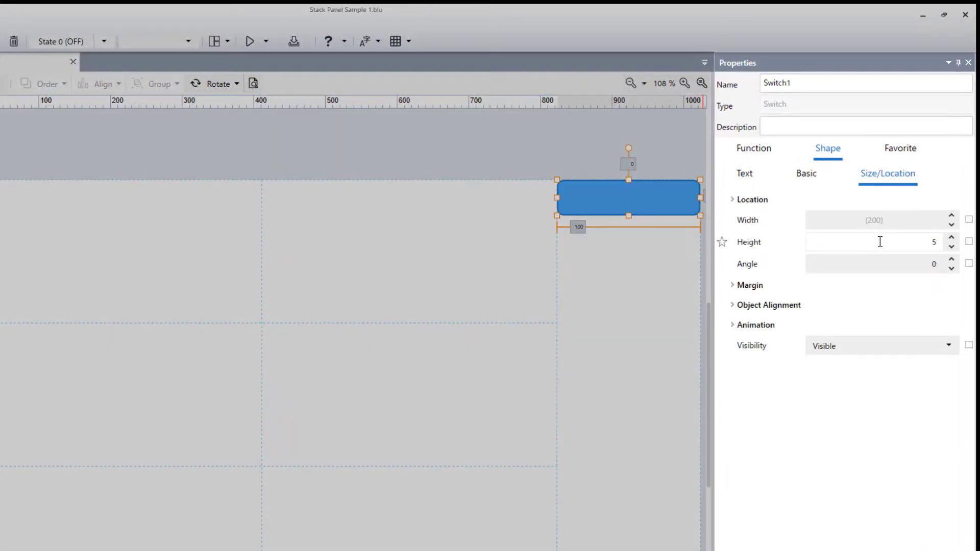
Set the switch's left and right margins to 4
click(750, 286)
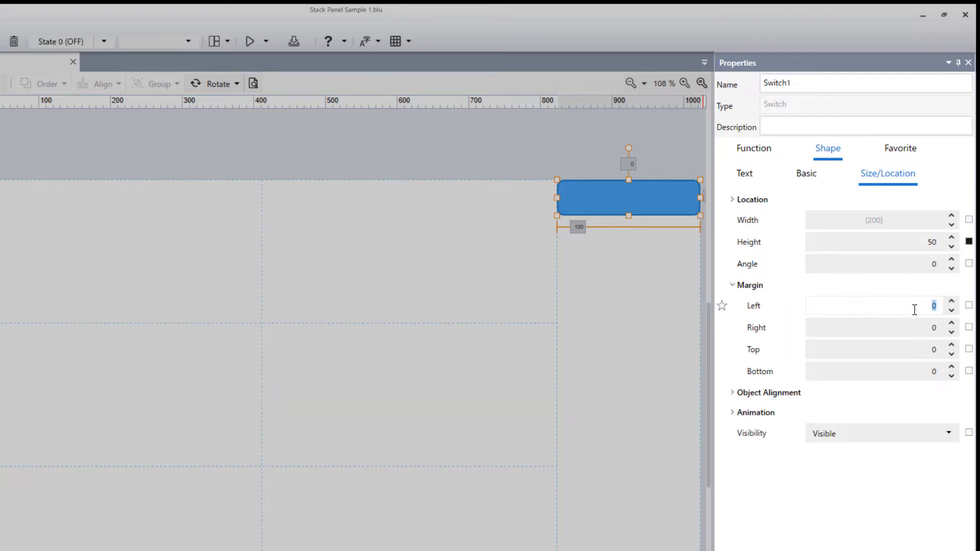
text(4)
click(919, 328)
text(4)
click(879, 485)
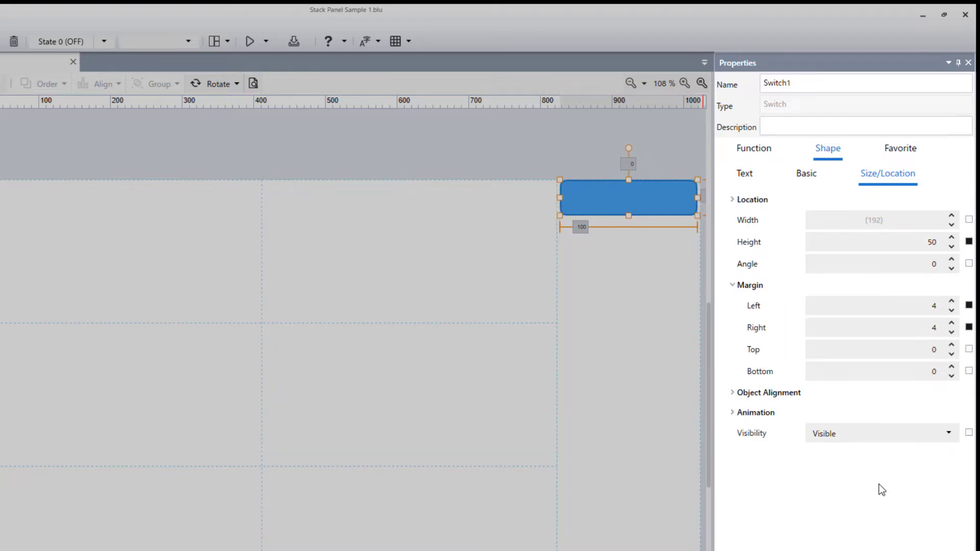
Set the switch's release and press text to "Menu 1" and rename the switch Switch_Menu1
click(745, 178)
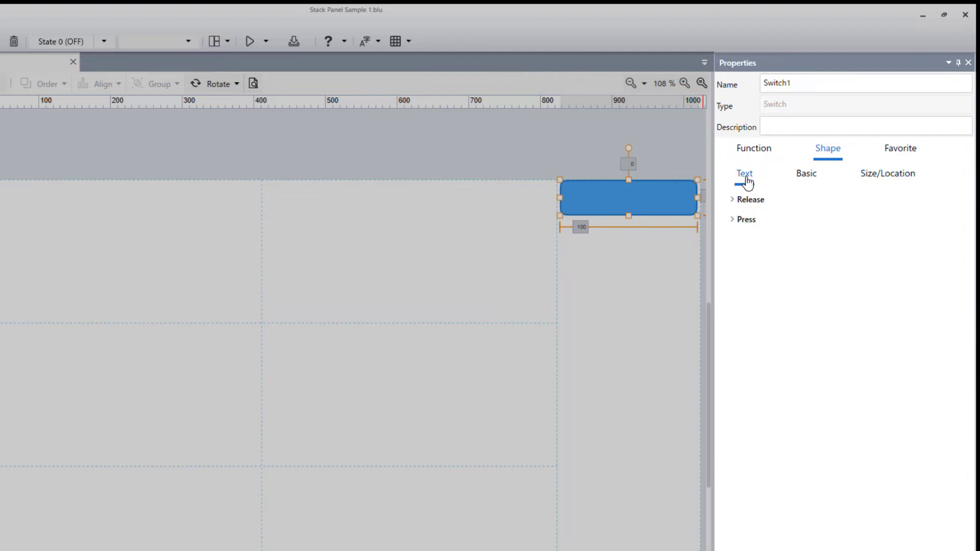
click(744, 199)
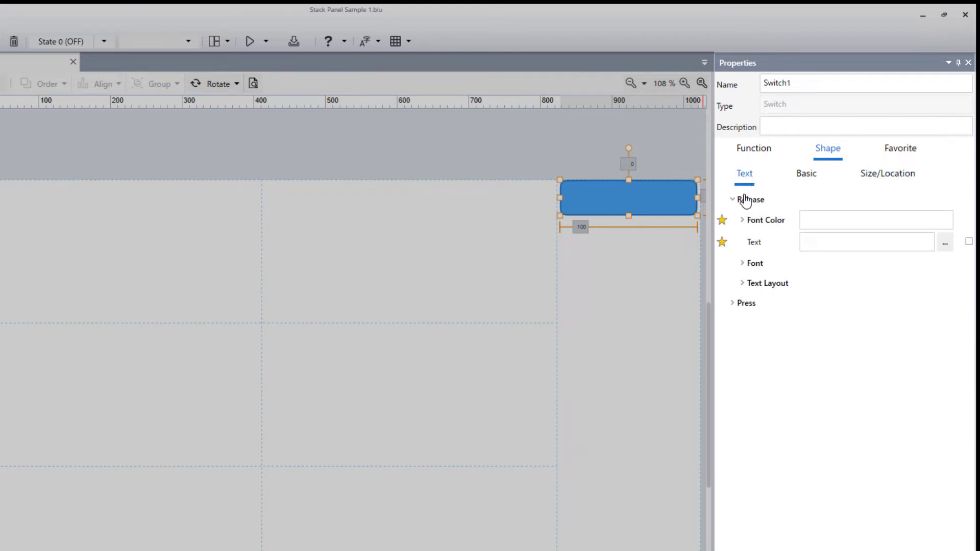
click(815, 243)
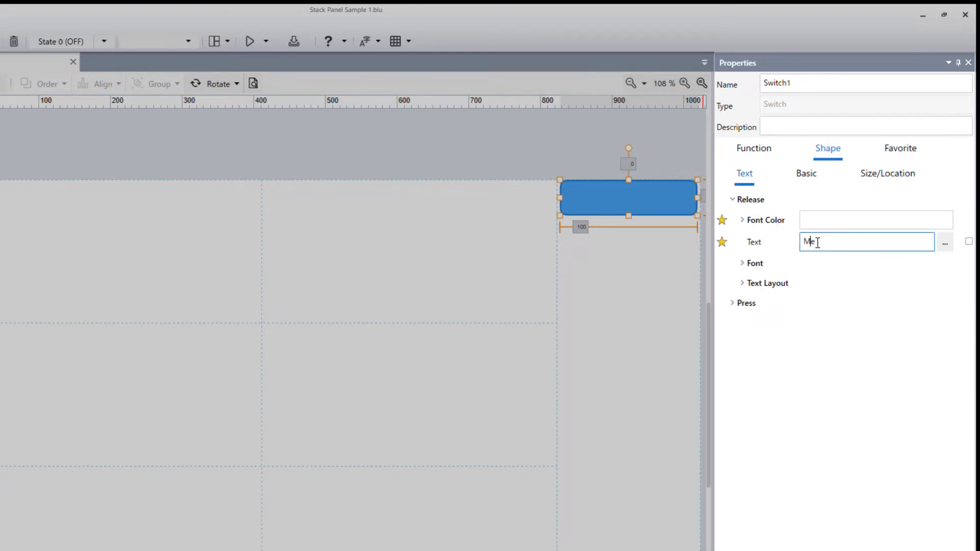
text(Menu 1)
click(749, 305)
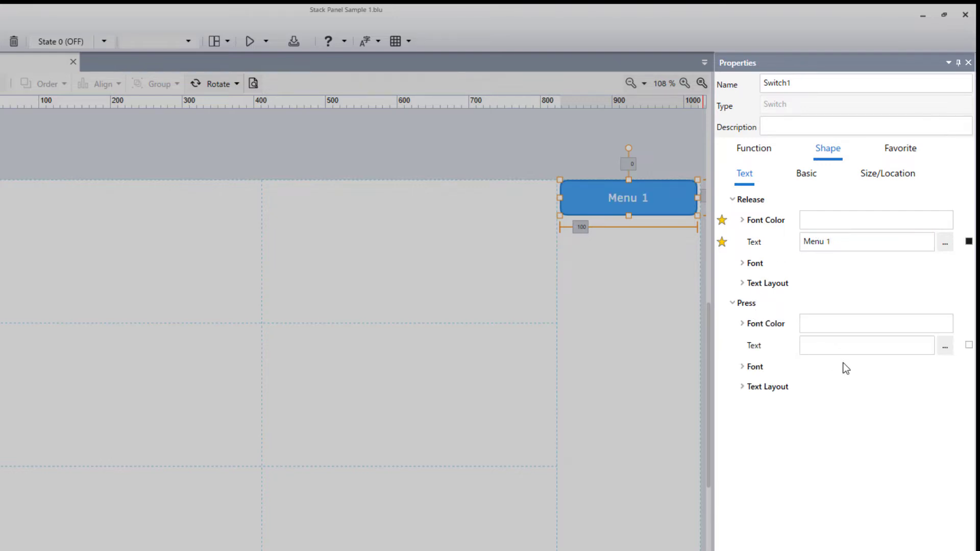
click(832, 347)
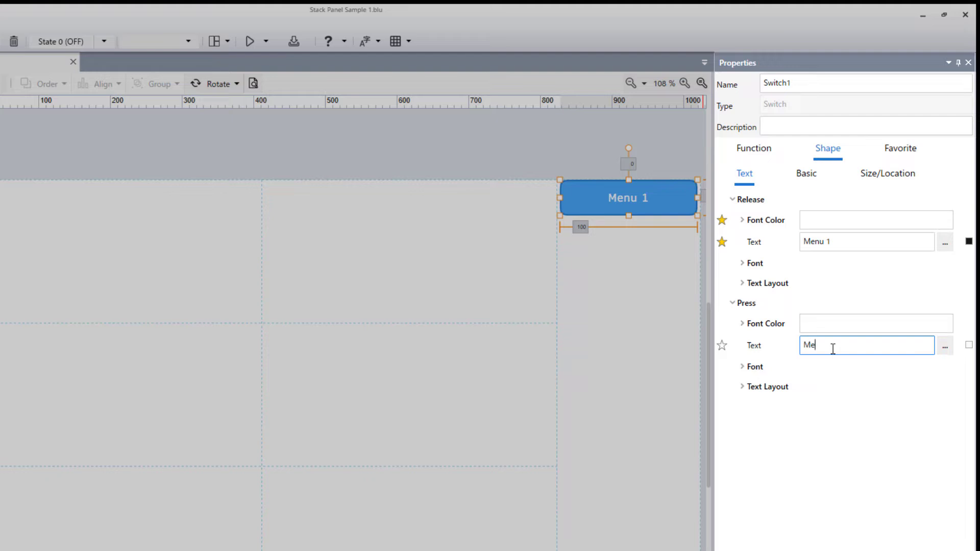
text(Menu 1)
click(832, 85)
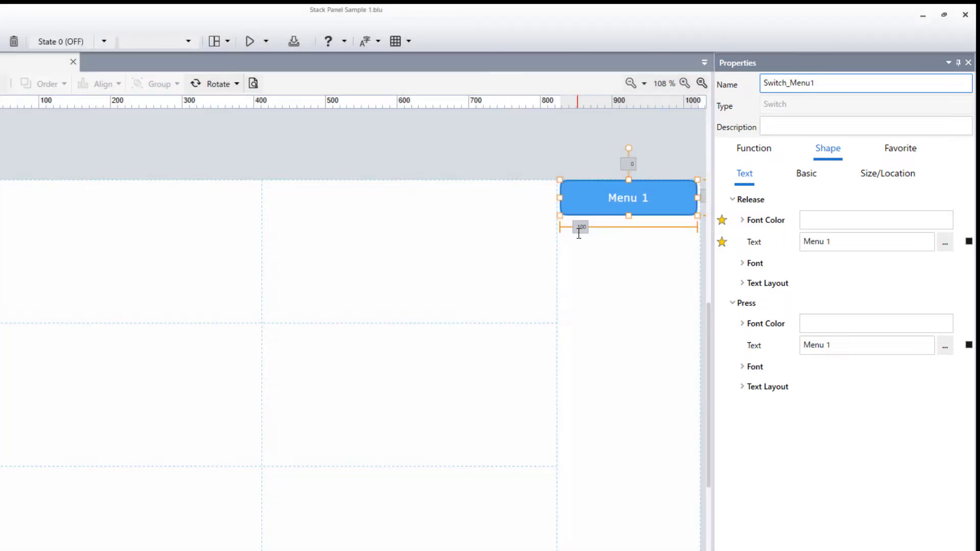
click(576, 256)
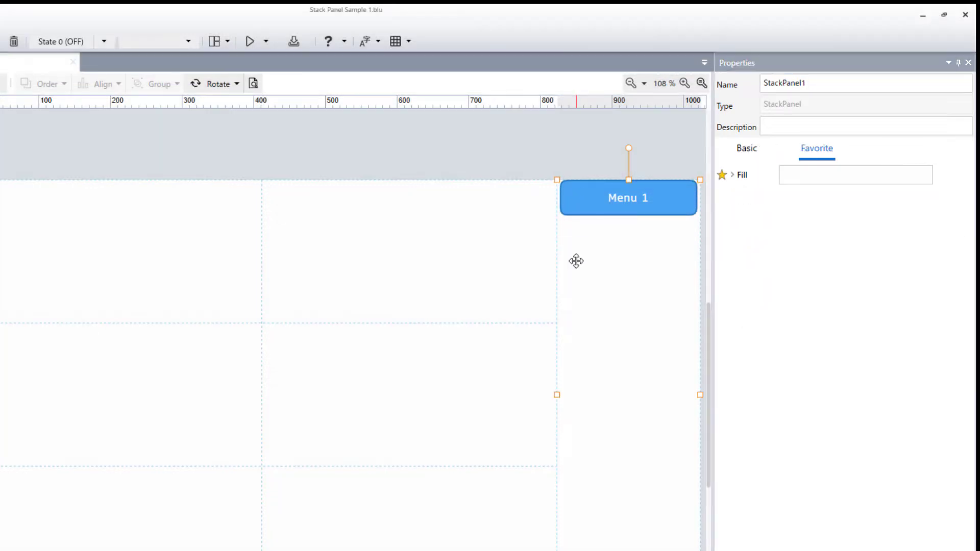
Copy the Menu 1 switch and paste five copies below it in the stack panel
click(575, 201)
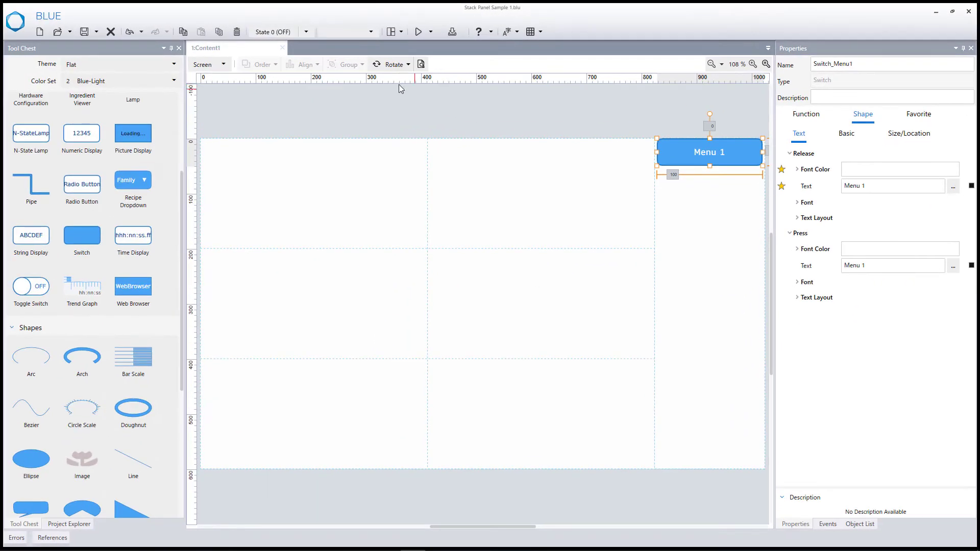
click(184, 34)
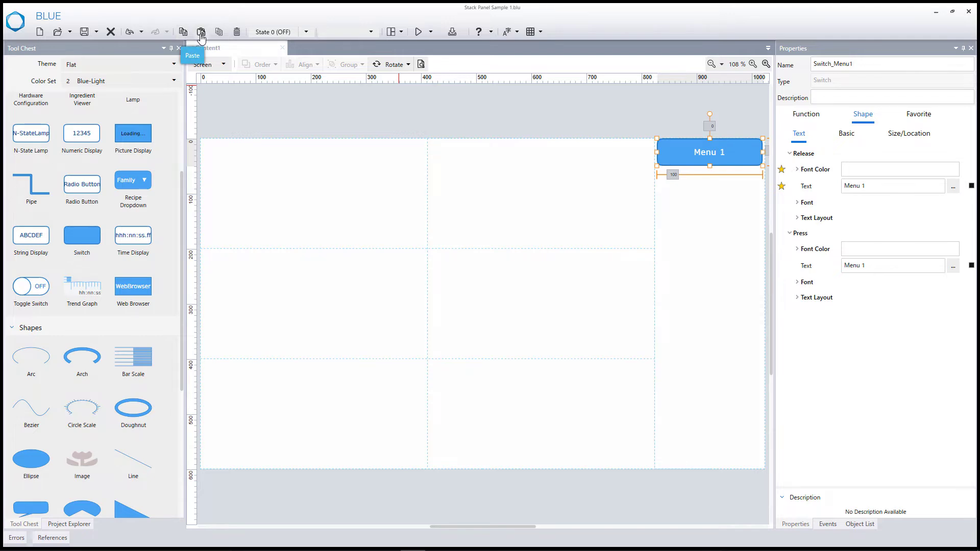
click(201, 33)
click(201, 33)
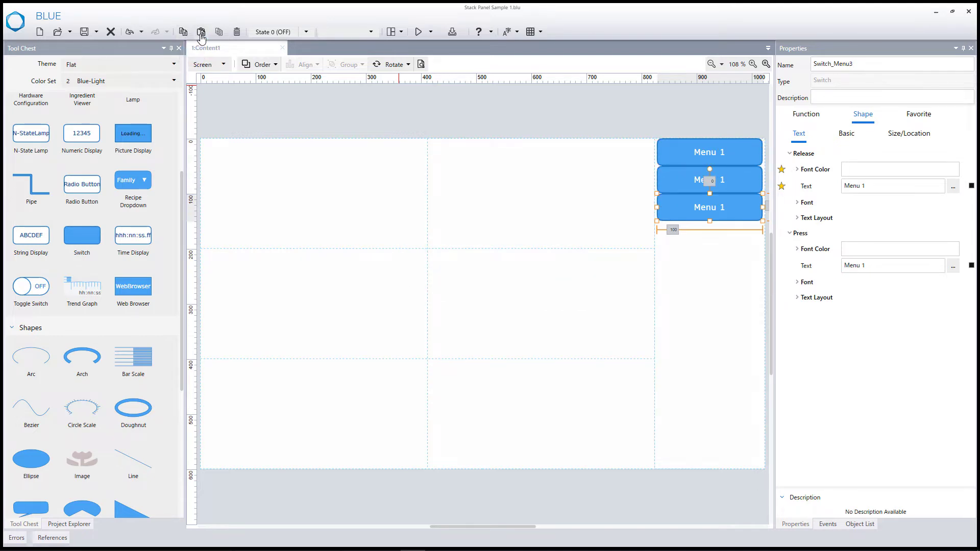
click(201, 33)
click(201, 32)
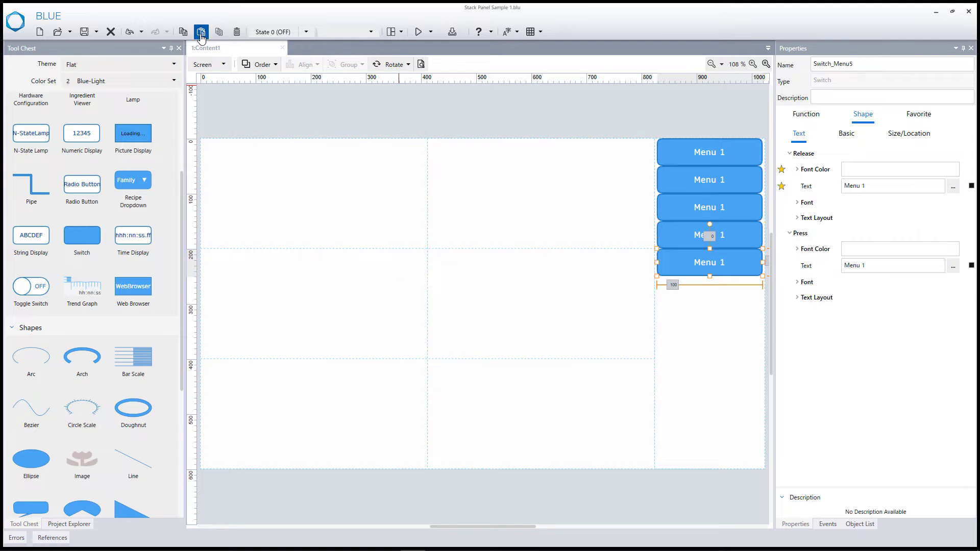
click(201, 32)
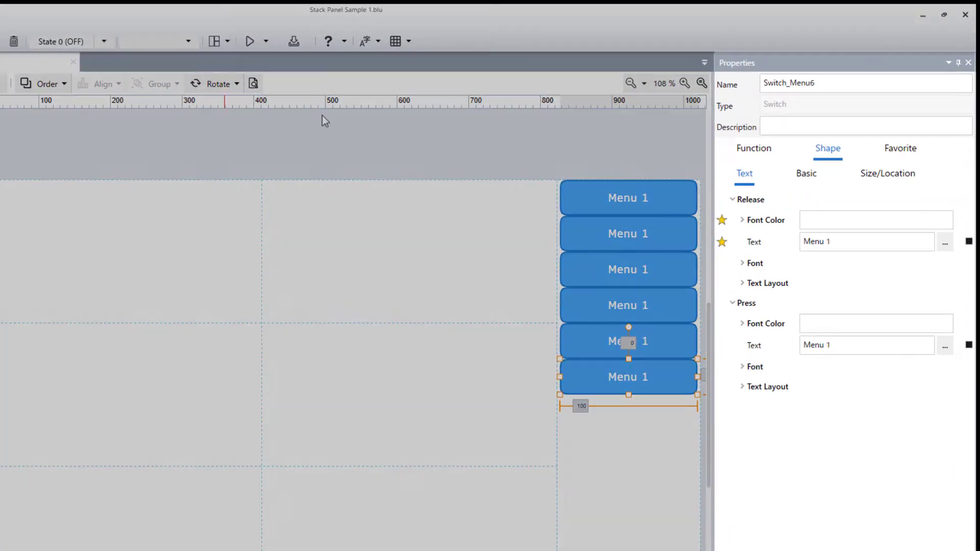
Change the second switch's release and press text to "Menu 2"
click(709, 180)
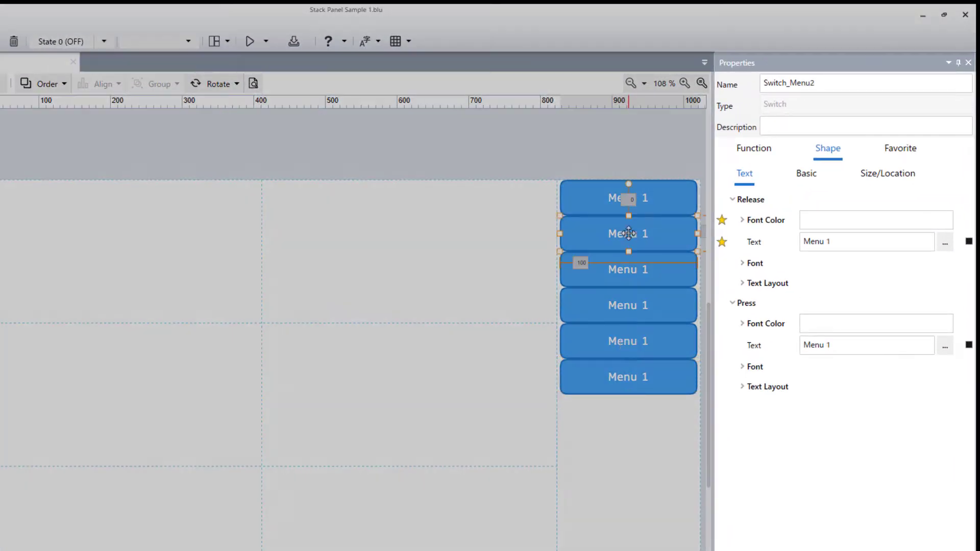
click(860, 244)
key(BackSpace)
text(2)
click(864, 342)
key(BackSpace)
text(2)
Change the third switch's release and press text to "Menu 3"
click(644, 269)
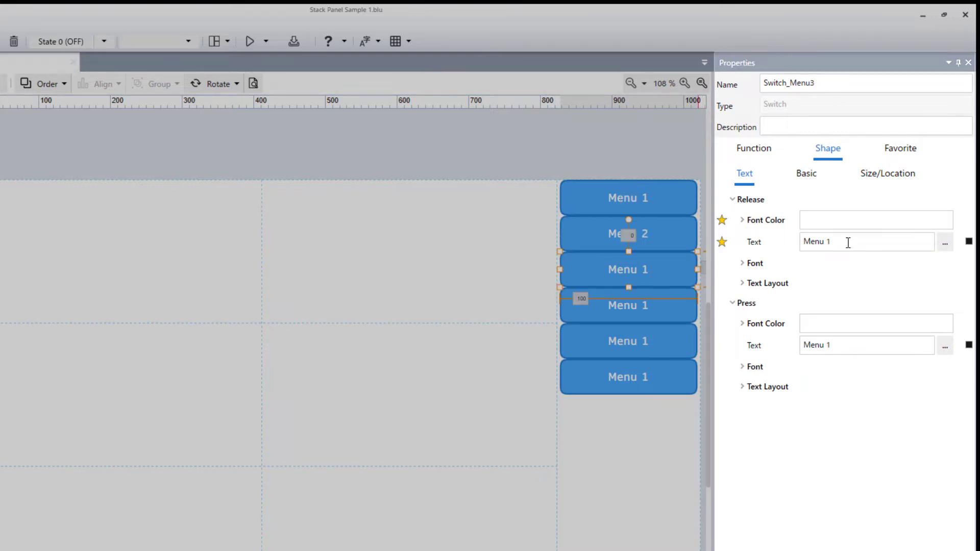
click(849, 243)
key(BackSpace)
text(3)
click(845, 346)
key(BackSpace)
text(3)
Change the fourth switch's release and press text to "Menu 4"
click(642, 305)
click(846, 243)
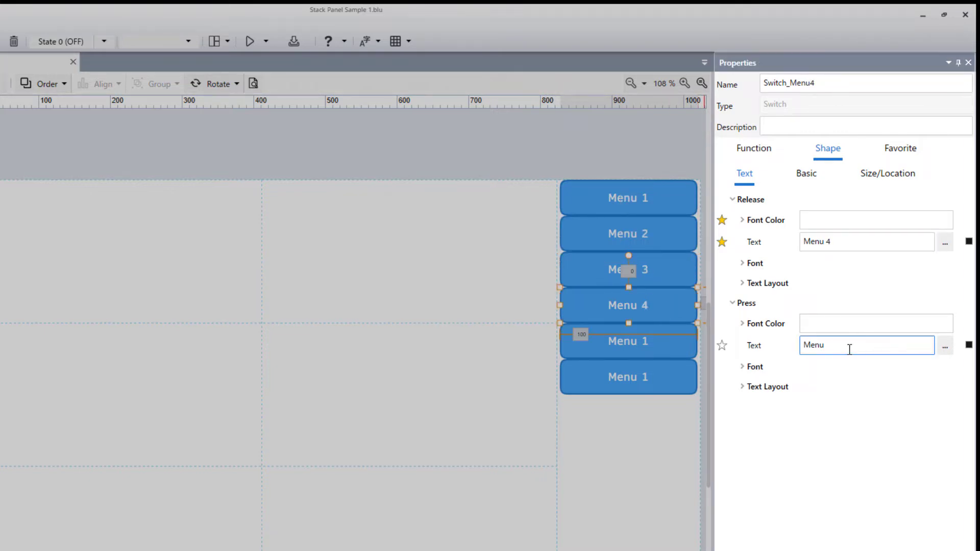
text(4)
Change the fifth switch's release and press text to "Menu 5"
click(628, 341)
click(847, 243)
text(5)
click(850, 346)
text(5)
Change the sixth switch's release and press text to "Menu 6"
click(628, 376)
click(847, 242)
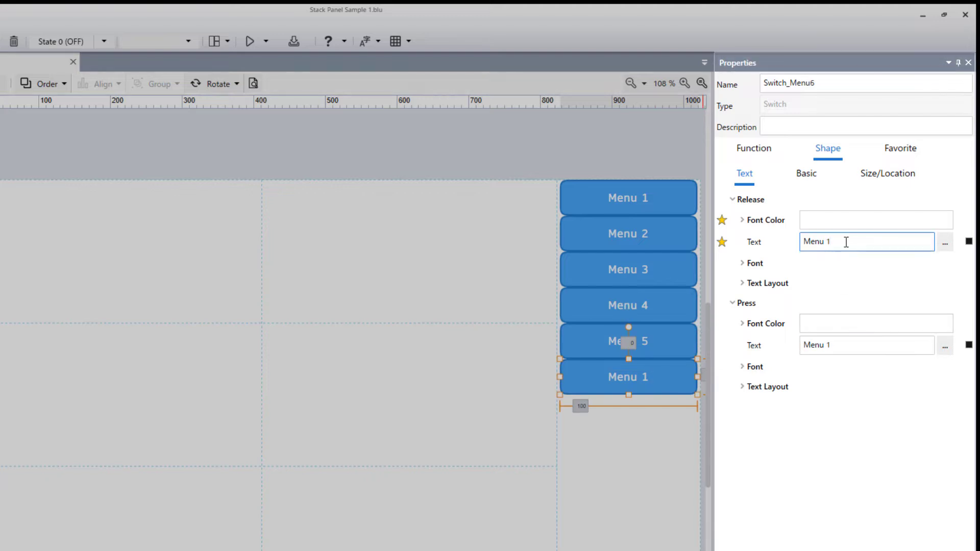
key(BackSpace)
text(6)
click(844, 345)
key(BackSpace)
text(6)
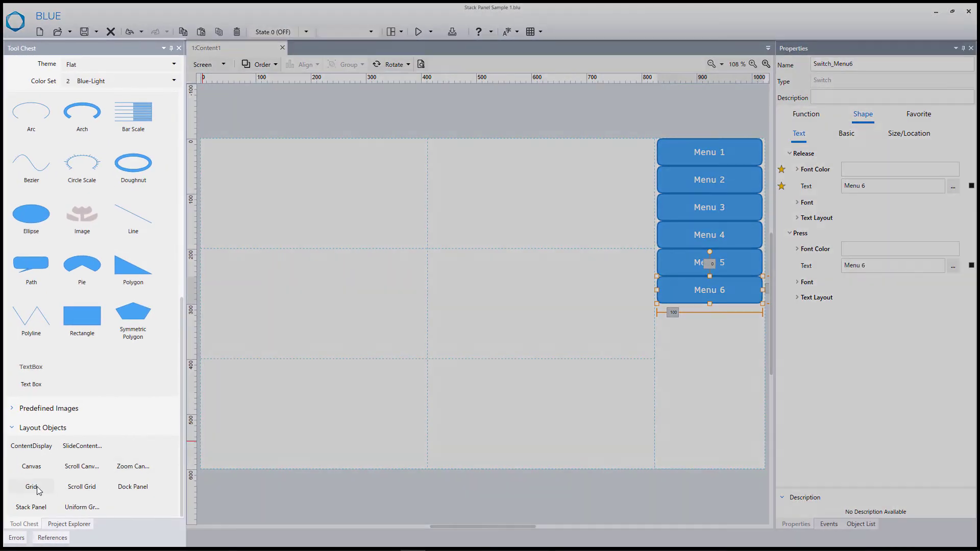
Add a Grid layout object below the Menu 6 switch in the stack panel and set its height to 120
click(30, 488)
drag(30, 488, 726, 341)
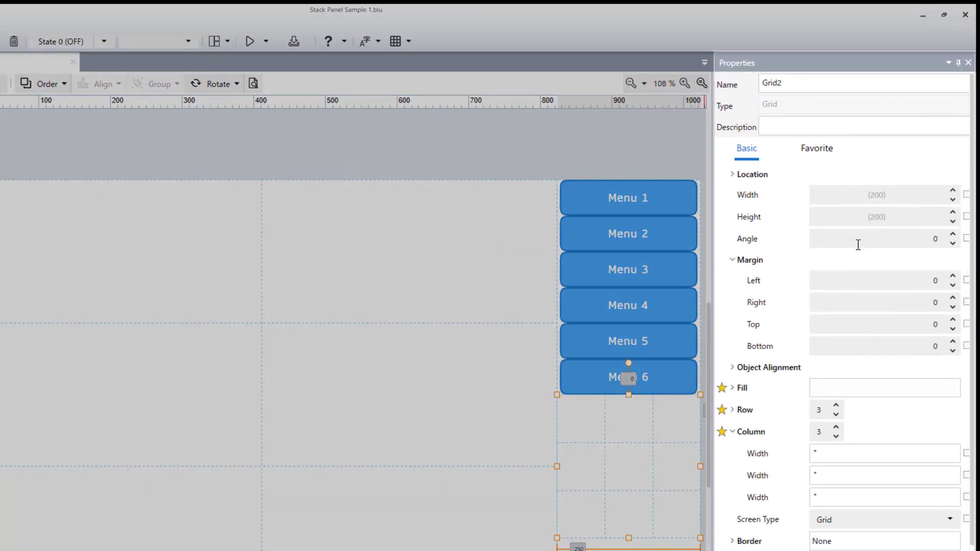
click(898, 166)
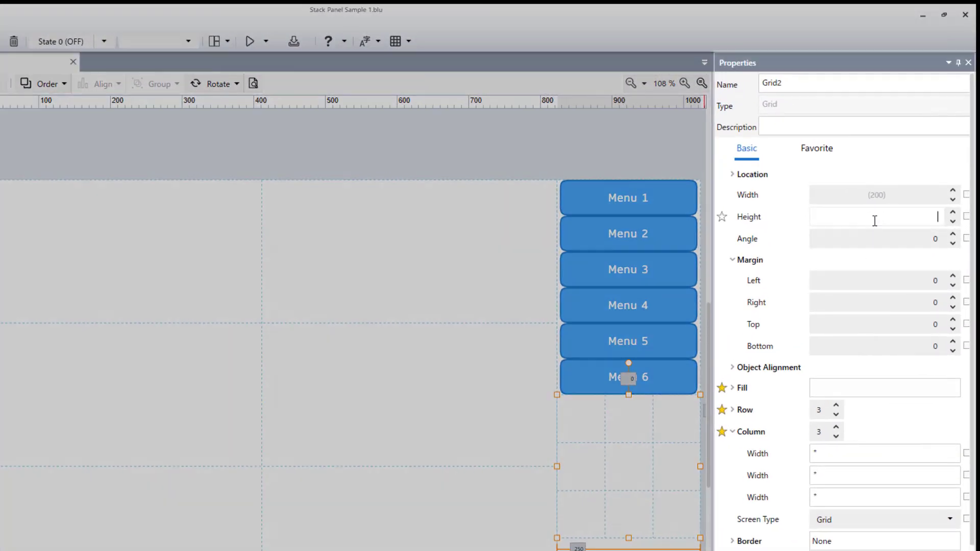
text(120)
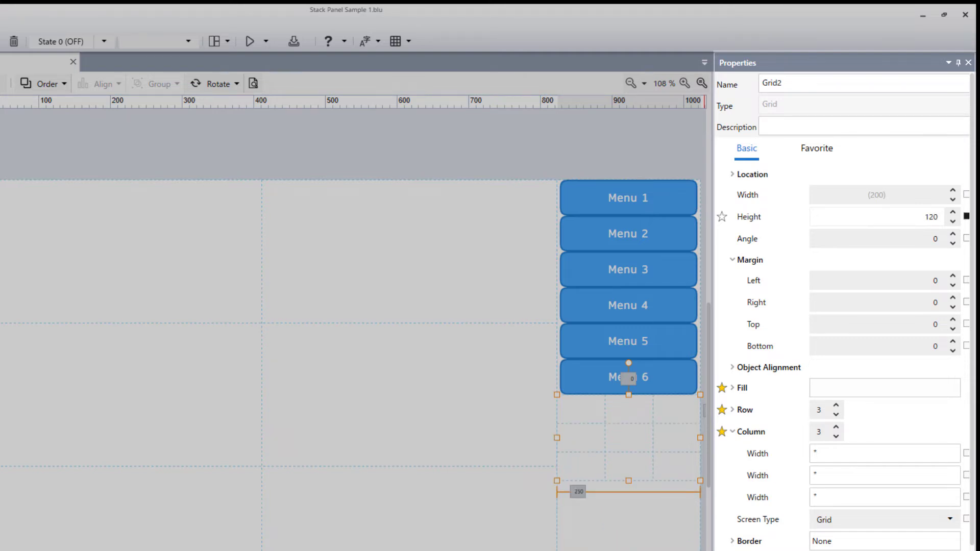
Set the new grid's left and right margins to 16 and reduce it to 1 column
click(912, 281)
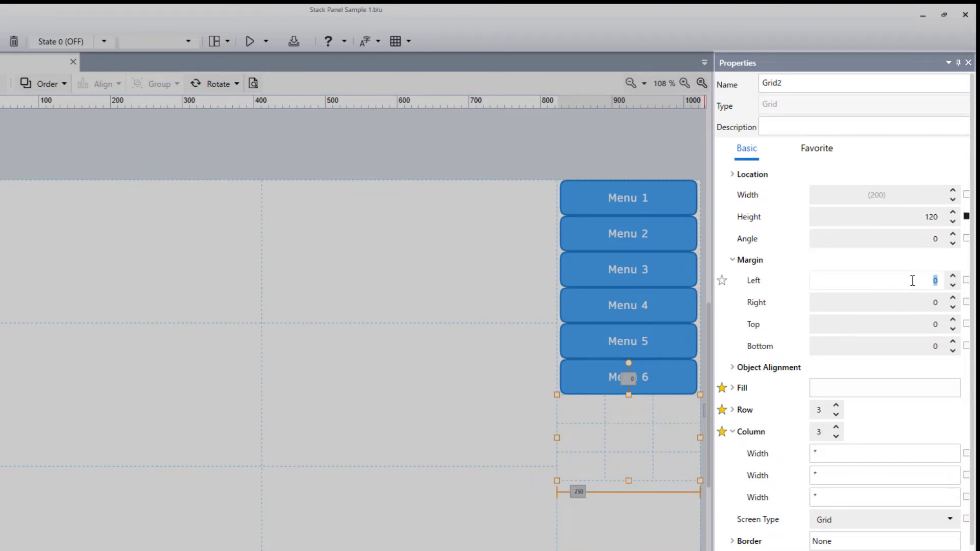
text(16)
click(914, 301)
text(16)
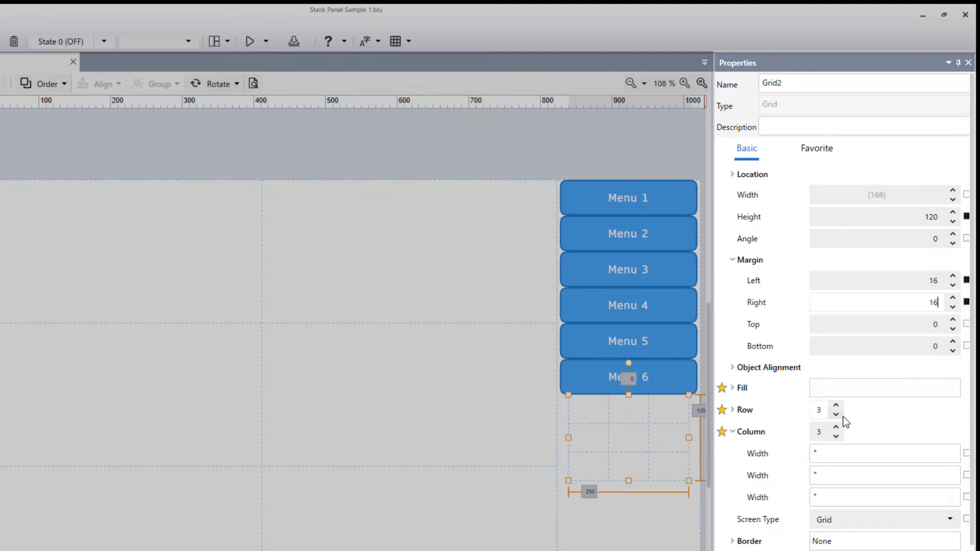
click(837, 435)
click(836, 436)
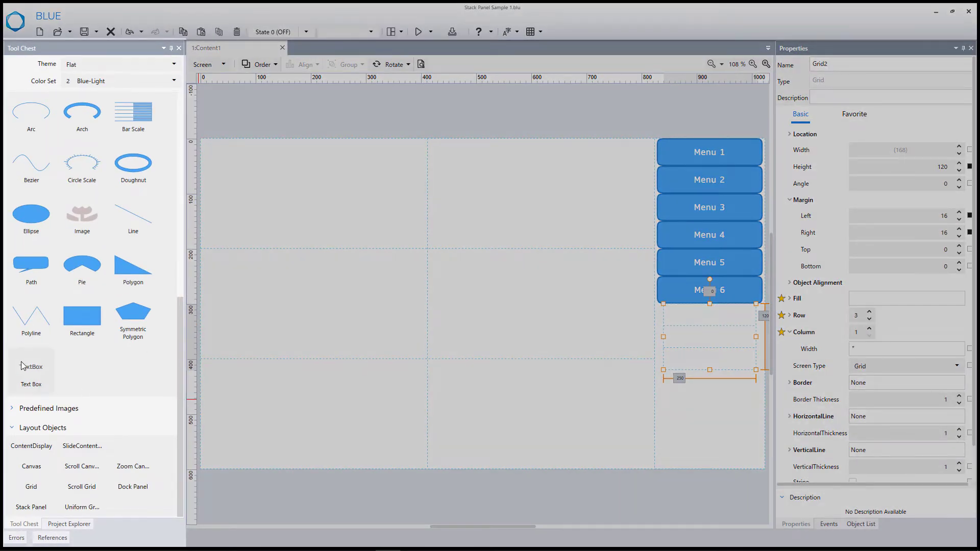
Place a Text Box in the first row of the small grid below the Menu 6 switch
drag(30, 368, 702, 325)
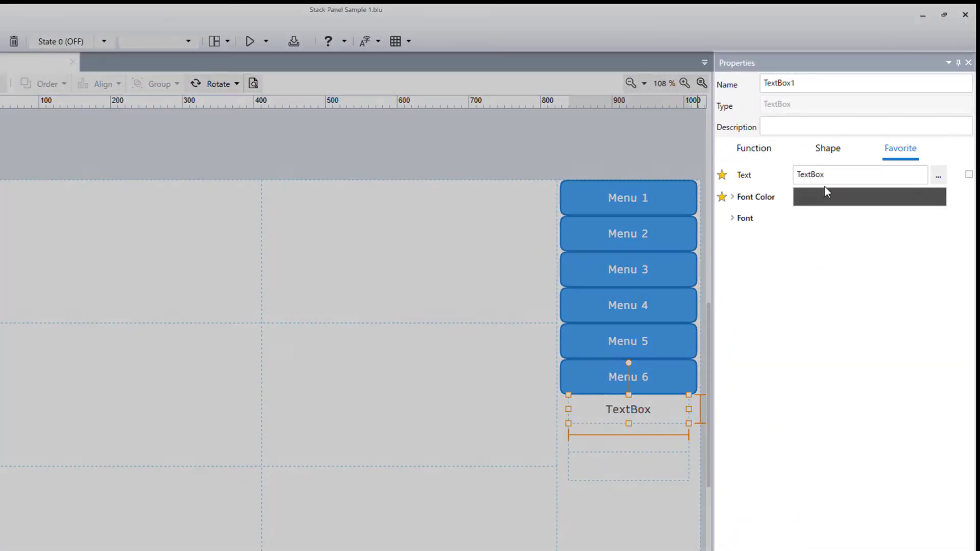
Set the text of the text box in the grid below Menu 6 to "Sub Menu 1_1"
click(825, 179)
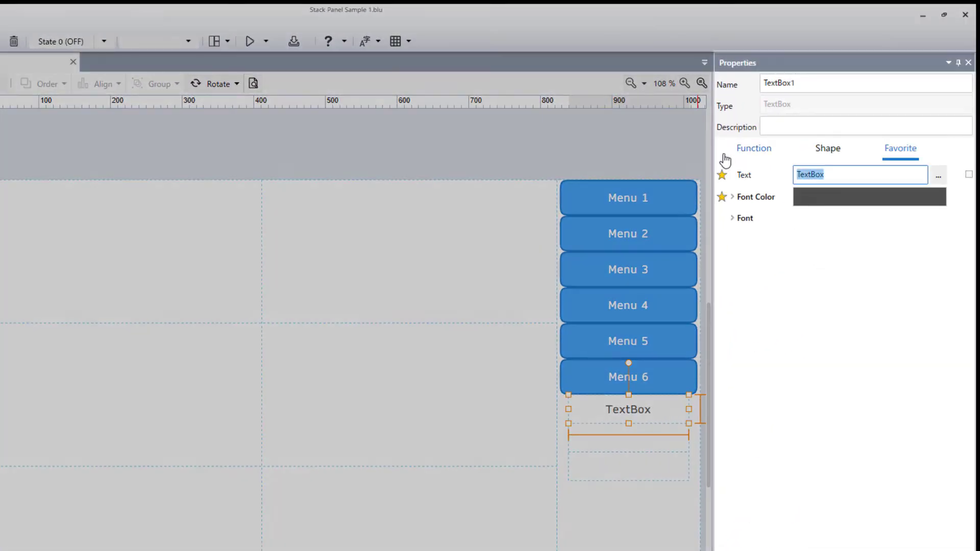
text(Su)
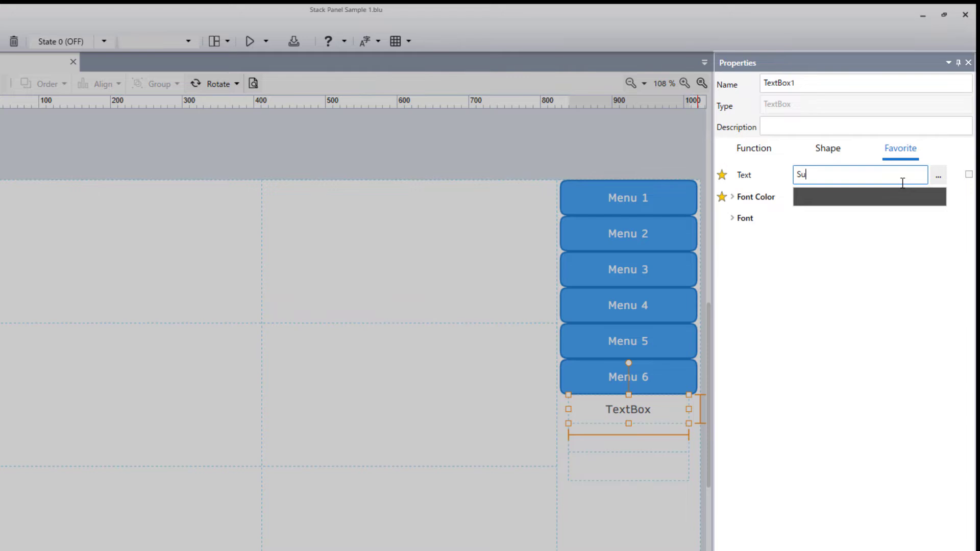
text(b Menu 1_1)
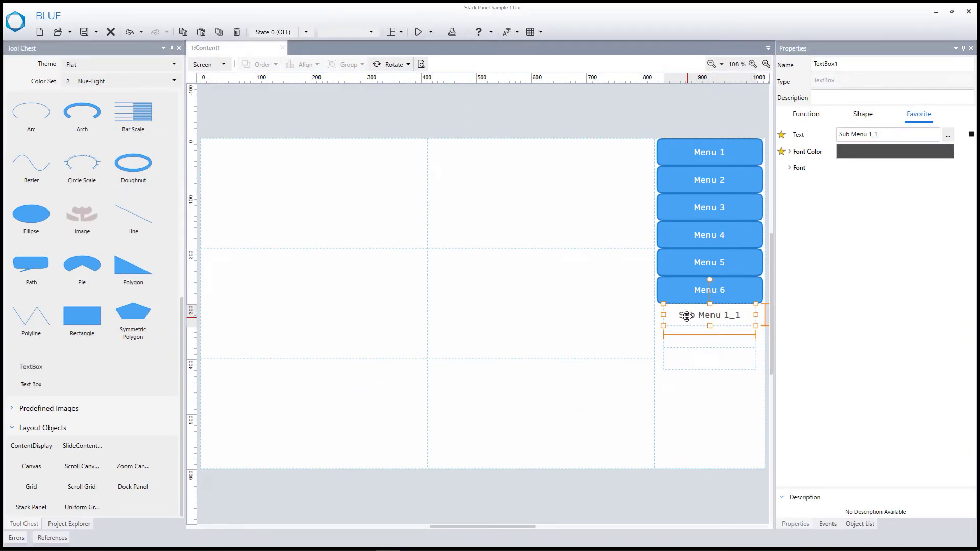
Copy the Sub Menu 1_1 text box and paste it twice to fill the small grid's second and third rows
click(184, 33)
click(201, 33)
click(201, 33)
Change the text of the two copied text boxes to "Sub Menu 1_2" and "Sub Menu 1_3"
click(700, 341)
click(889, 135)
key(BackSpace)
text(2)
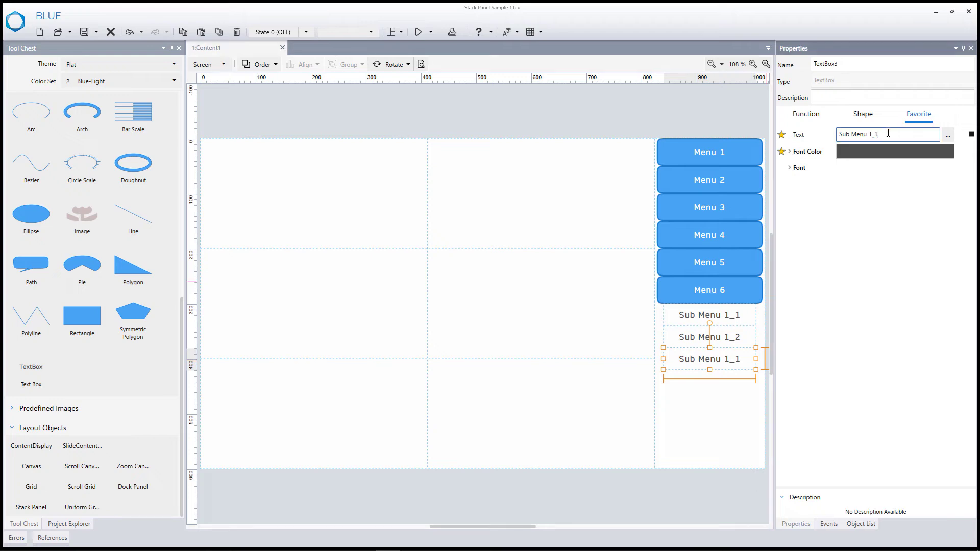
click(685, 390)
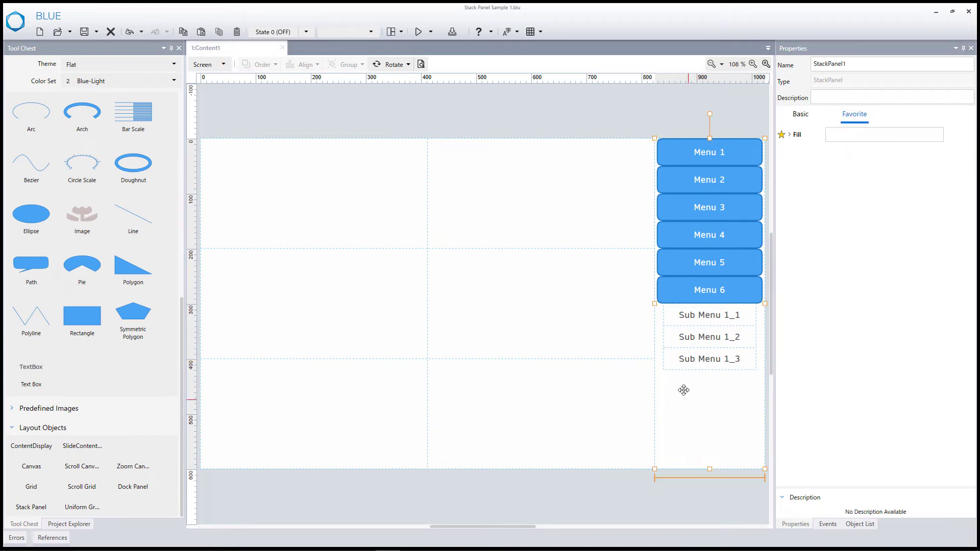
Rename the grid holding the three sub menu text boxes to "Grid_SubMenu1"
click(667, 309)
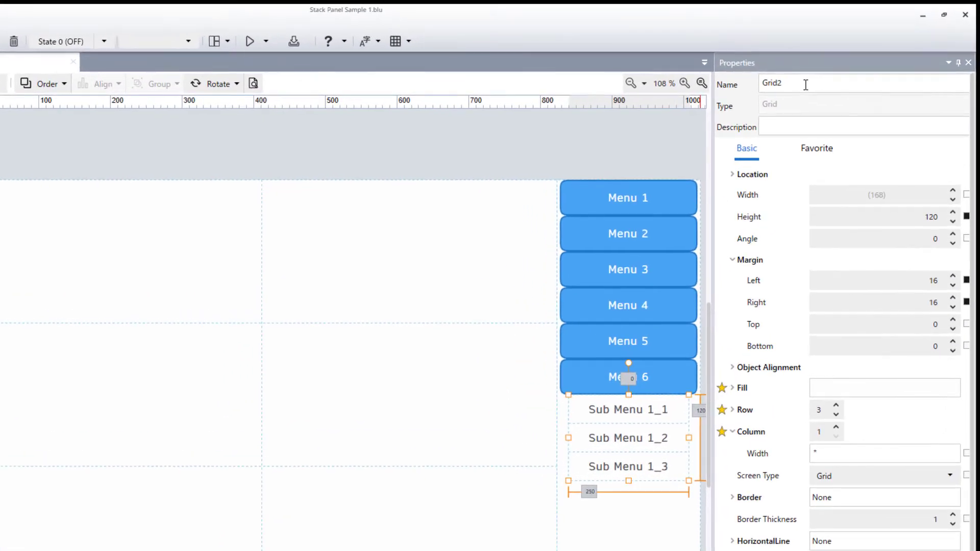
click(806, 84)
key(BackSpace)
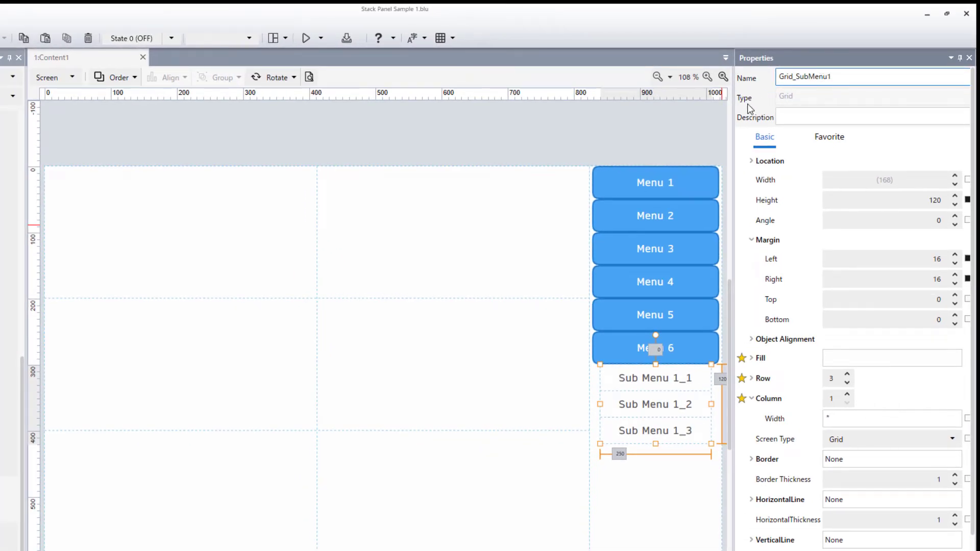
click(694, 131)
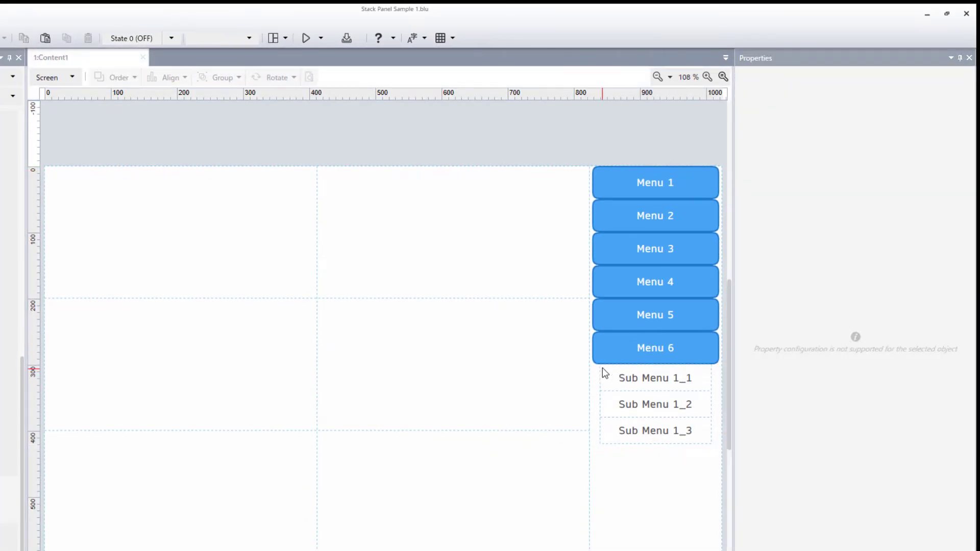
Copy Grid_SubMenu1 and paste four copies of it into the stack panel below the original
click(606, 374)
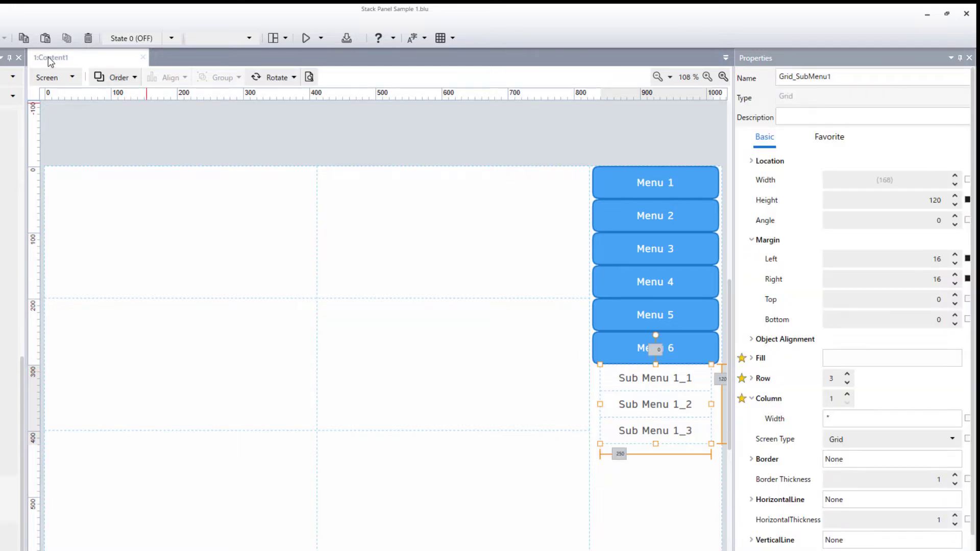
click(593, 387)
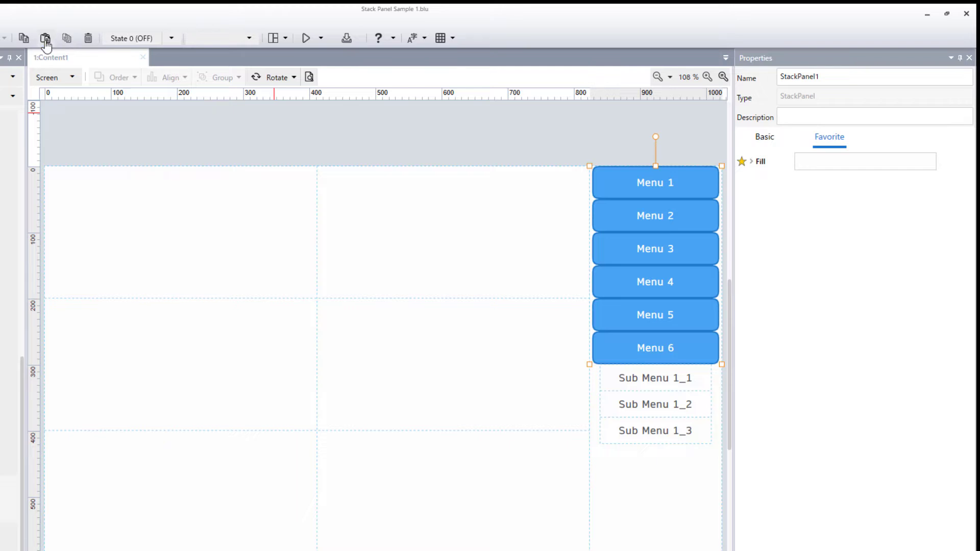
click(45, 45)
click(594, 383)
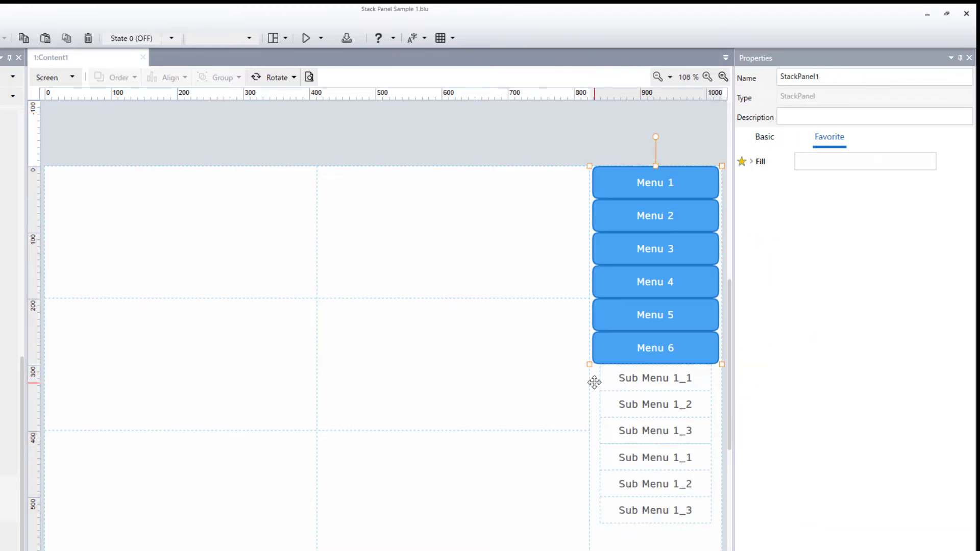
click(45, 38)
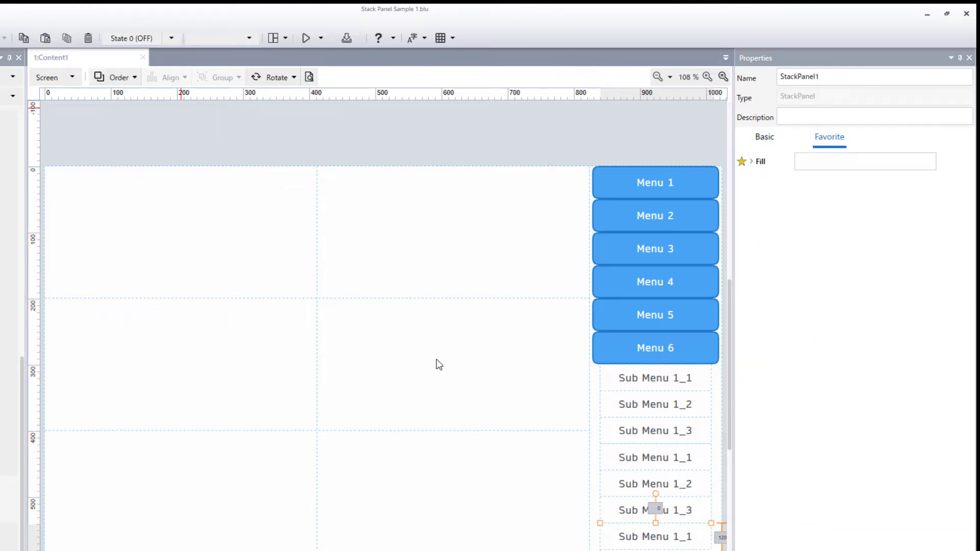
click(590, 386)
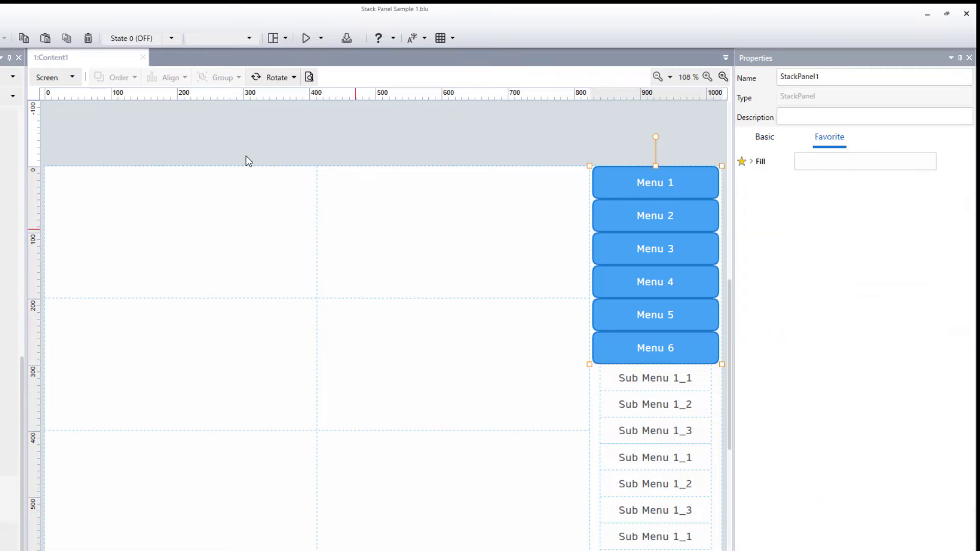
click(45, 40)
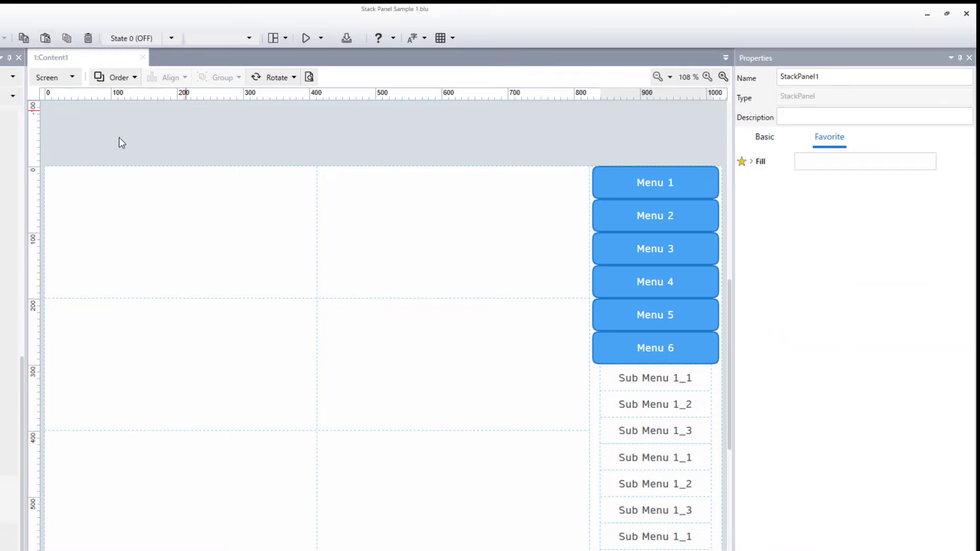
click(591, 388)
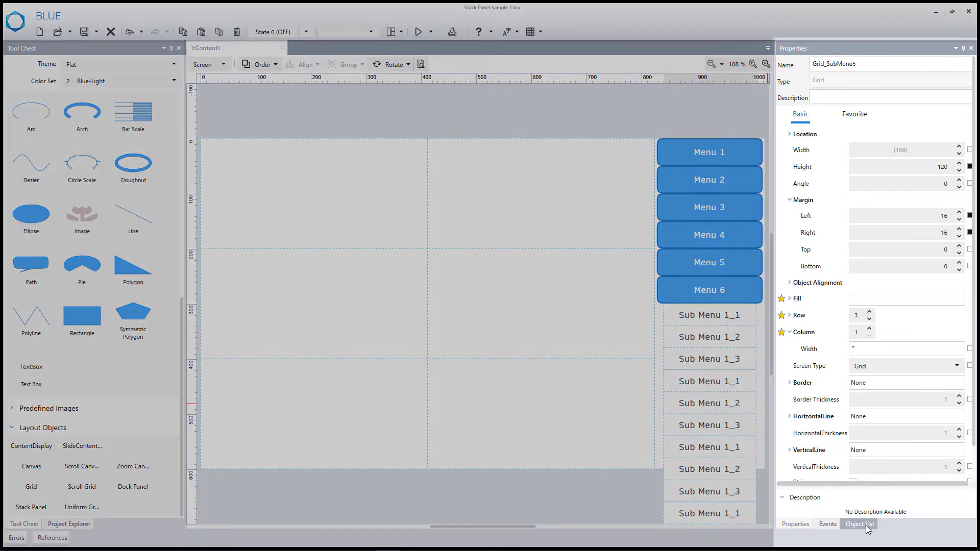
Select StackPanel1 in the object list and paste one more copy of the sub menu grid into it
click(864, 528)
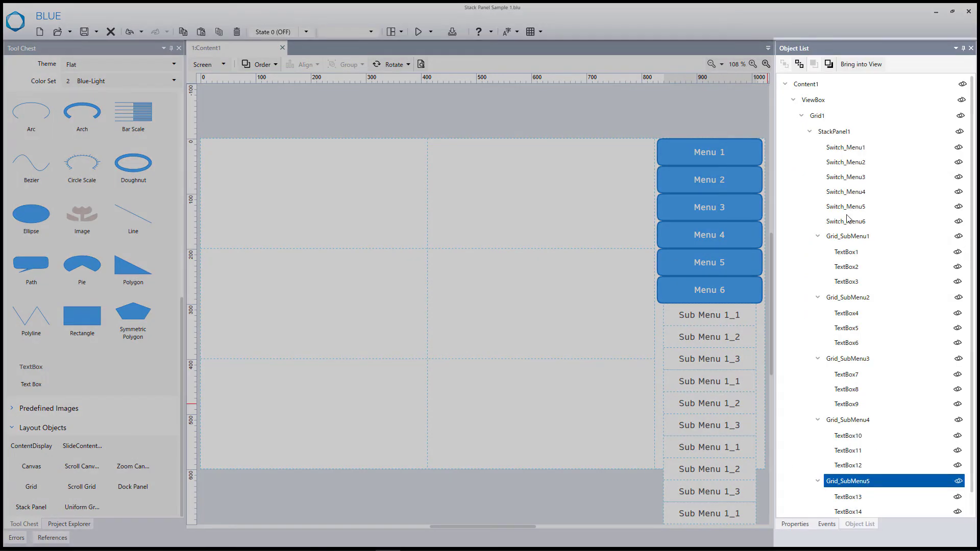
click(840, 134)
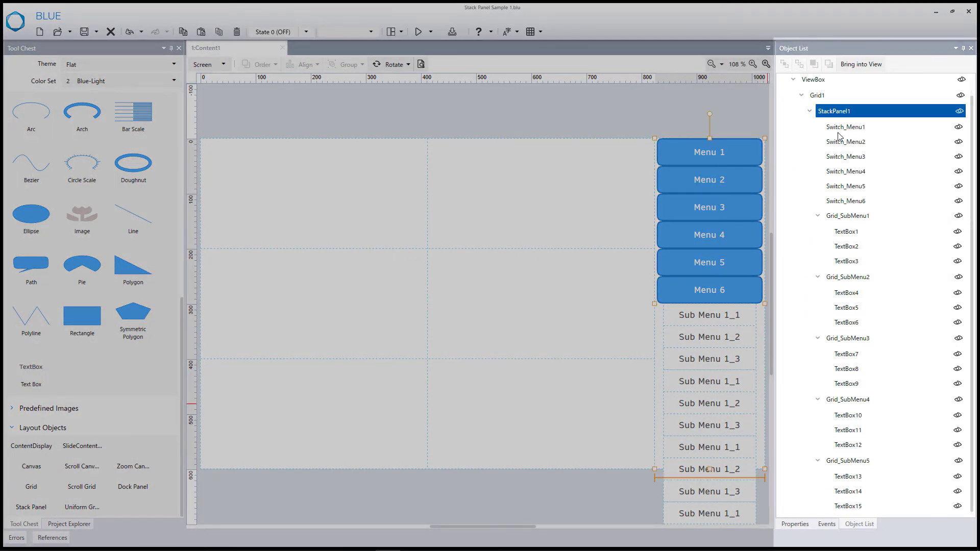
click(200, 34)
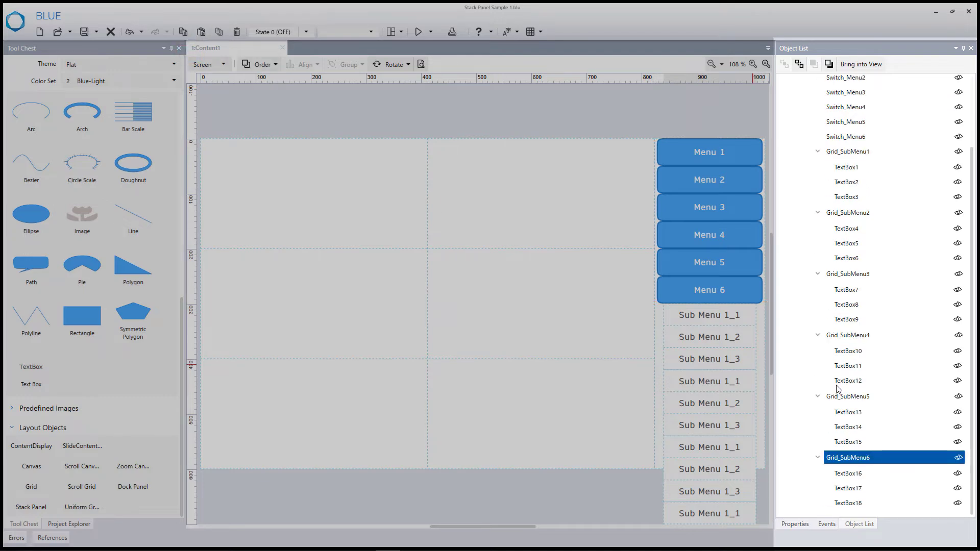
Change the second sub menu grid's text boxes to "Sub Menu 2_1", "Sub Menu 2_2" and "Sub Menu 2_3"
click(710, 381)
click(795, 524)
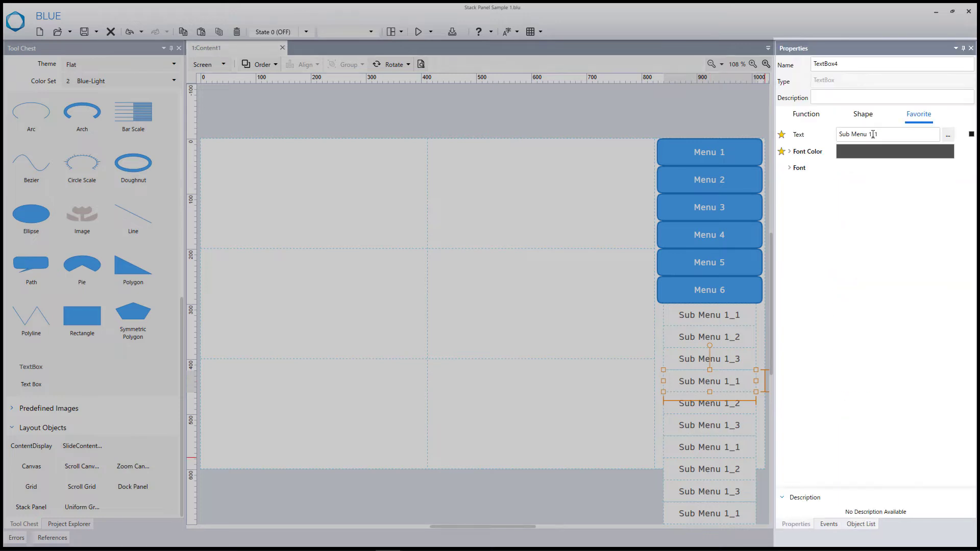
click(871, 134)
key(BackSpace)
text(2)
click(710, 403)
text(2)
drag(869, 134, 872, 135)
click(711, 425)
text(2)
Renumber the text boxes of the third and fourth sub menu grids to "Sub Menu 3_1" to "3_3" and "Sub Menu 4_1" to "4_3"
click(710, 447)
text(3)
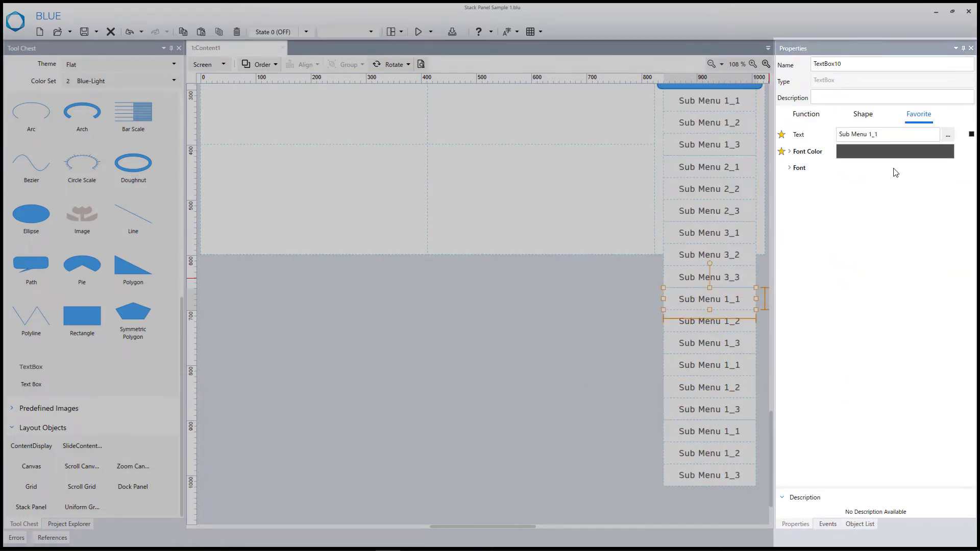
text(4)
drag(869, 135, 872, 135)
click(710, 349)
text(4)
Renumber the text boxes of the fifth and sixth sub menu grids to "Sub Menu 5_1" to "5_3" and "Sub Menu 6_1" to "6_3"
click(710, 365)
text(5)
click(720, 416)
text(5)
click(710, 434)
text(6)
click(708, 457)
click(709, 475)
text(6)
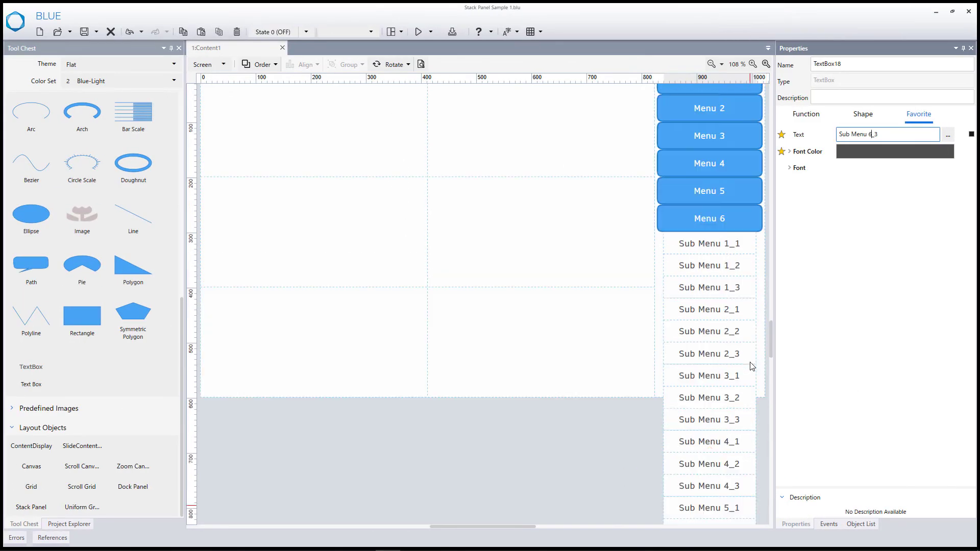
Reorder Grid_SubMenu1 in the object list so it sits directly below the Menu 1 switch
scroll(750, 364, up, 2)
scroll(749, 362, down, 1)
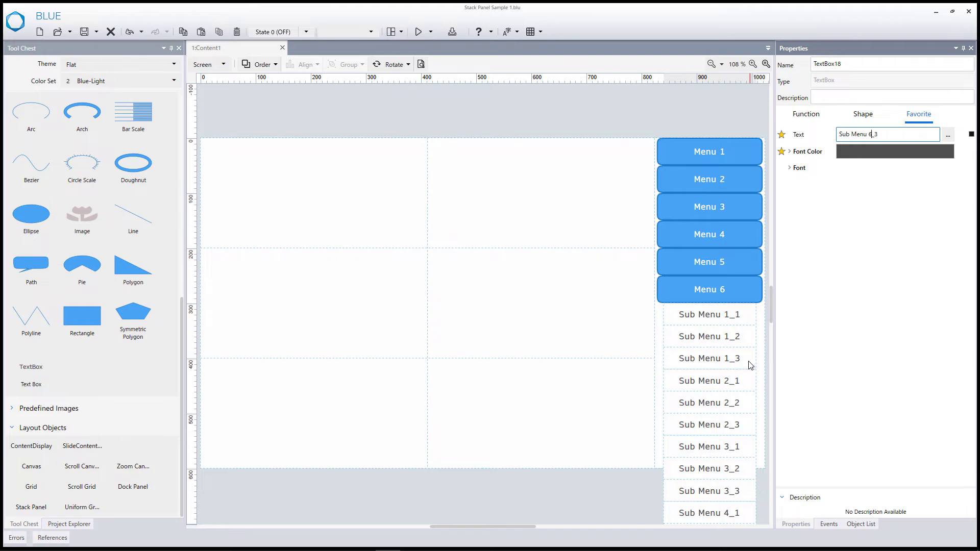
click(667, 307)
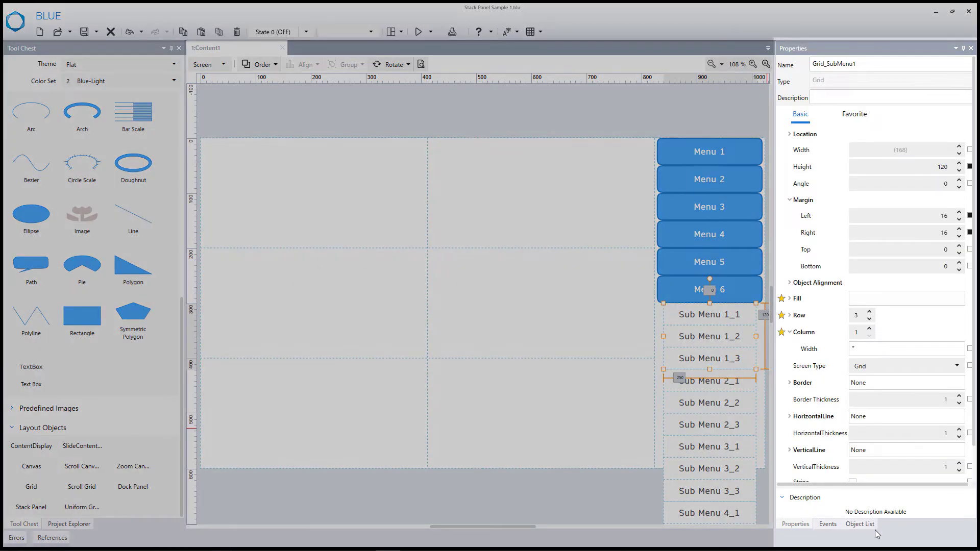
click(860, 524)
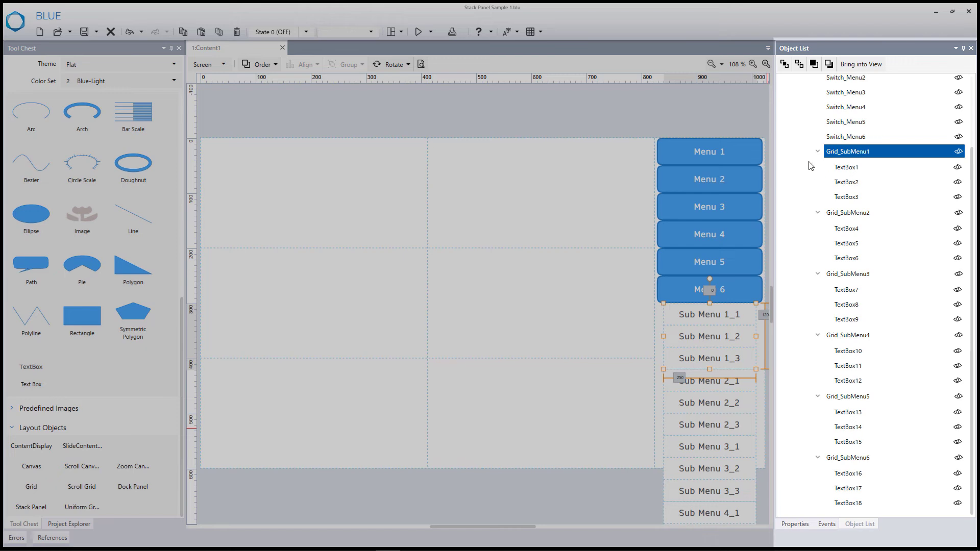
click(831, 66)
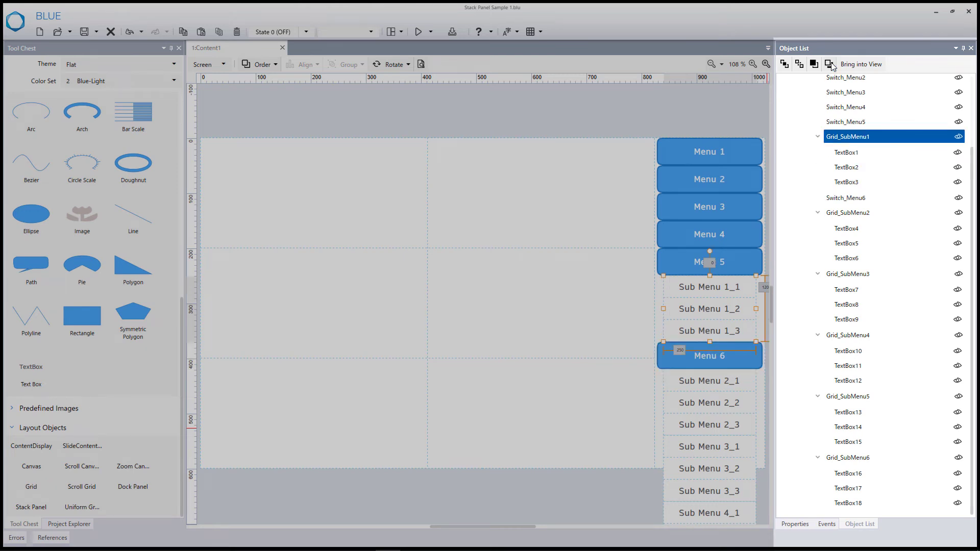
click(830, 65)
click(831, 65)
click(830, 66)
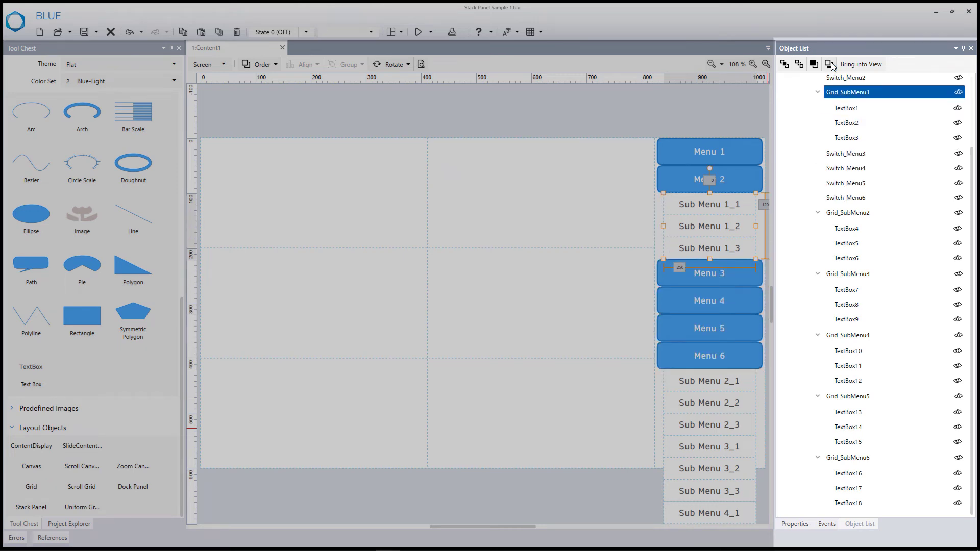
click(831, 65)
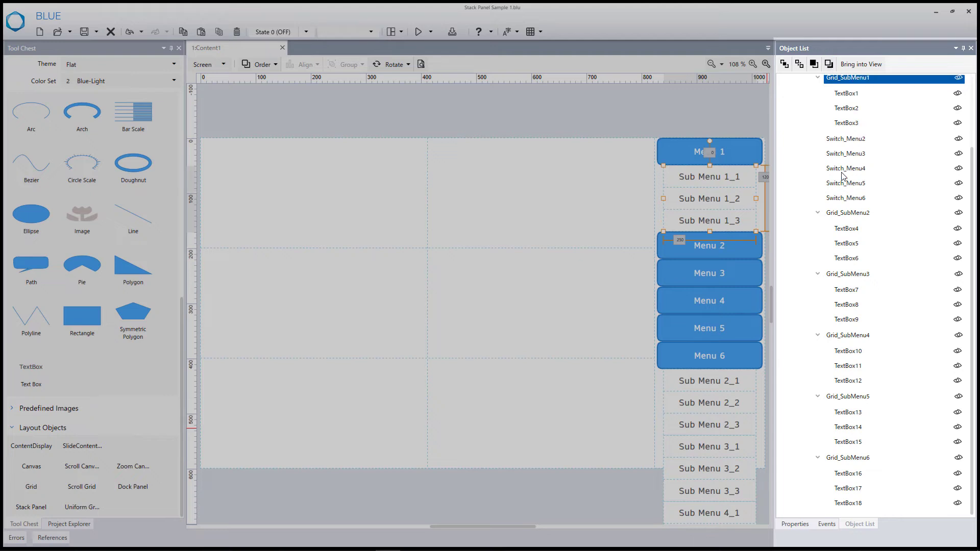
Move Grid_SubMenu2 up the stacking order to directly below the Menu 2 switch
click(843, 214)
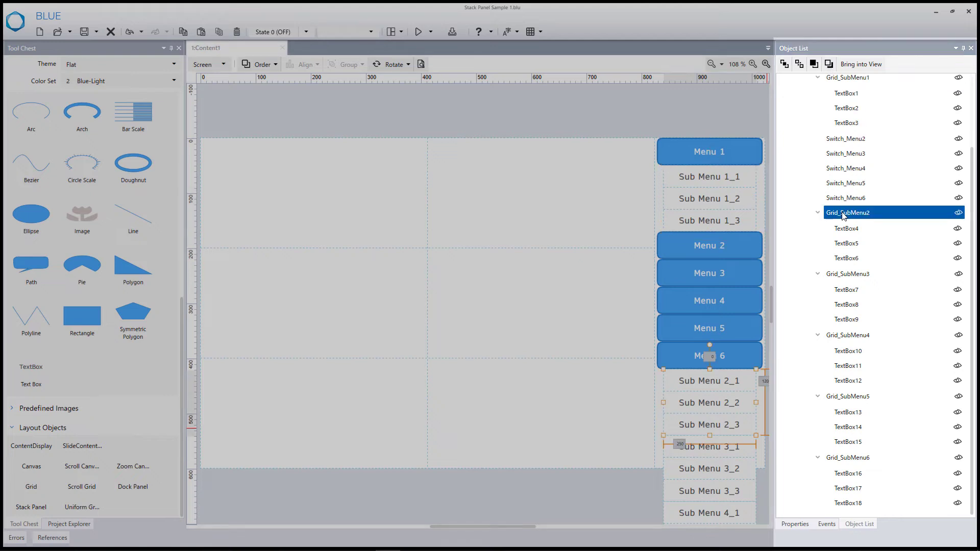
click(831, 66)
click(831, 66)
click(831, 65)
click(830, 66)
Move Grid_SubMenu3 up the stacking order to directly below the Menu 3 switch
click(848, 273)
click(831, 65)
click(831, 65)
Move Grid_SubMenu4 below the Menu 4 switch and Grid_SubMenu5 below the Menu 5 switch
click(848, 335)
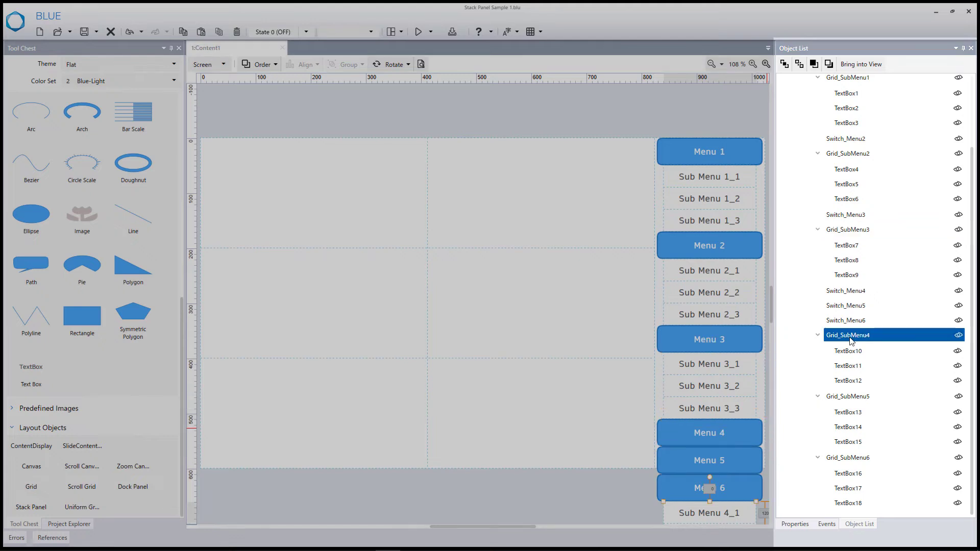
click(831, 66)
click(831, 65)
click(848, 396)
click(830, 65)
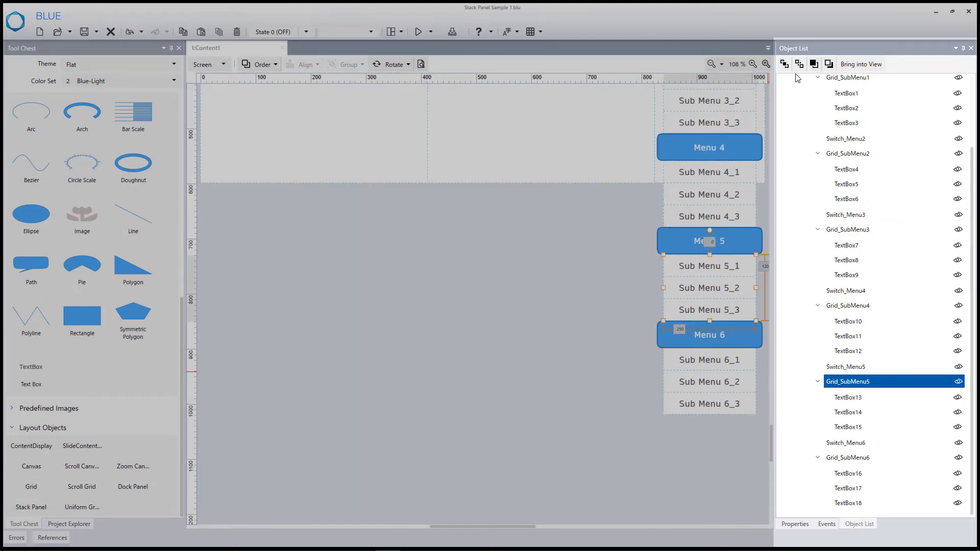
Run the device simulation and check that the stack panel scrolls down and up through all menus and sub menus
click(450, 217)
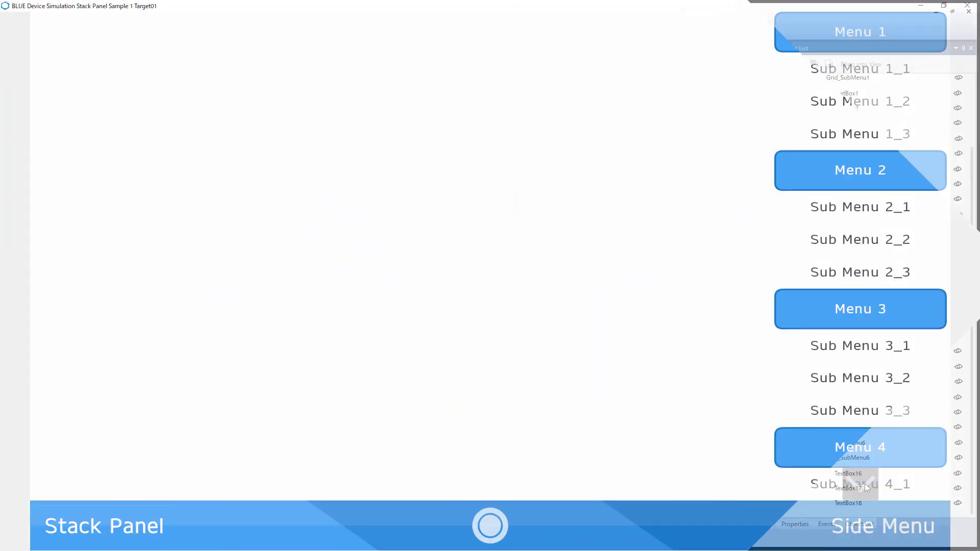
click(865, 483)
click(865, 483)
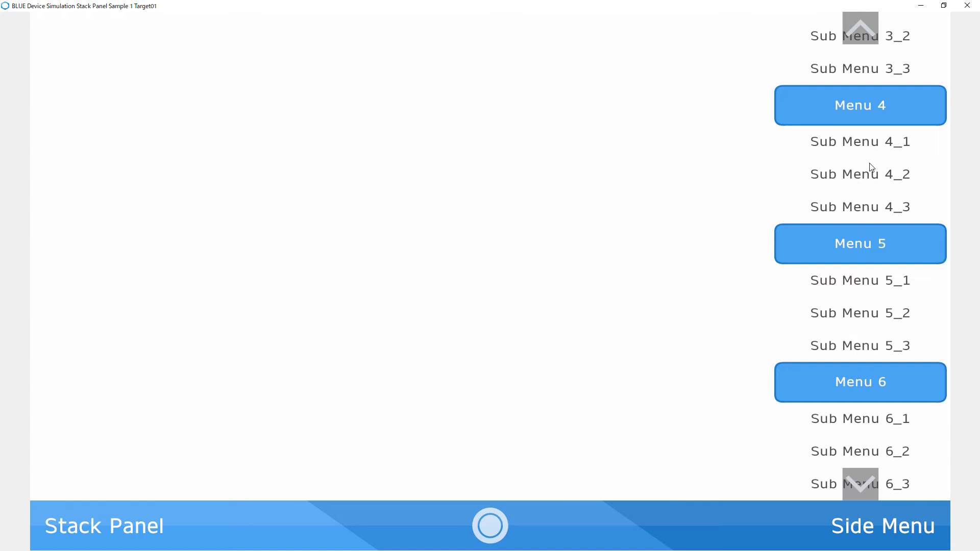
click(855, 33)
click(855, 33)
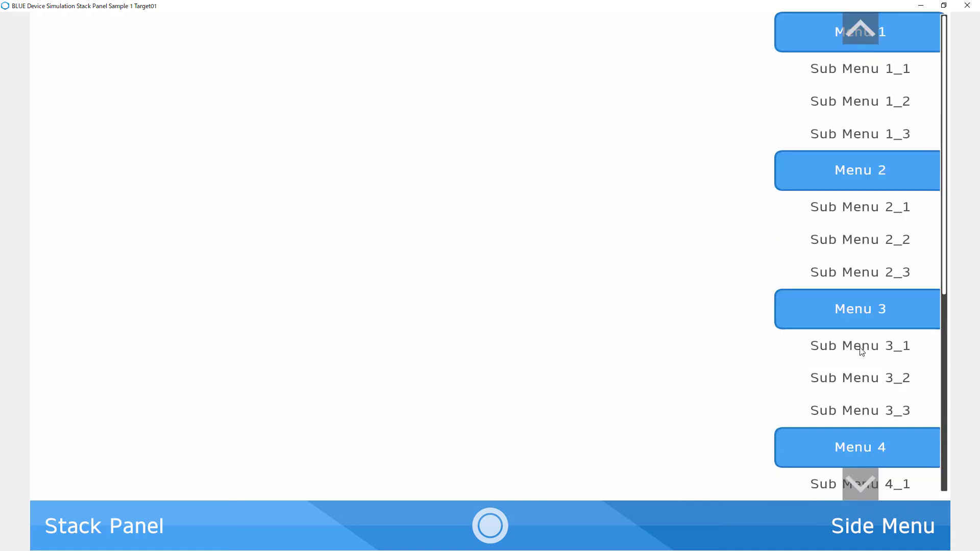
click(863, 479)
click(863, 480)
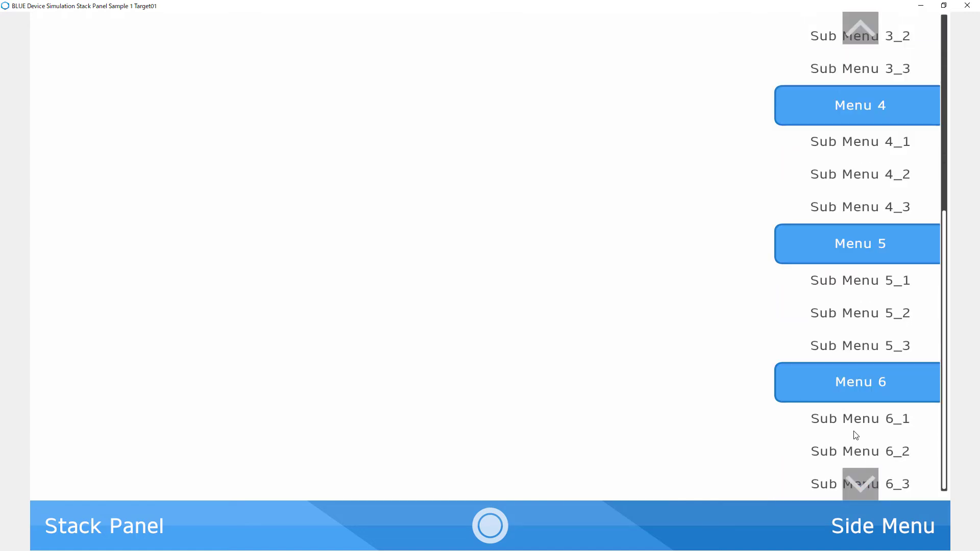
scroll(853, 430, up, 7)
scroll(853, 400, down, 1)
scroll(853, 403, down, 6)
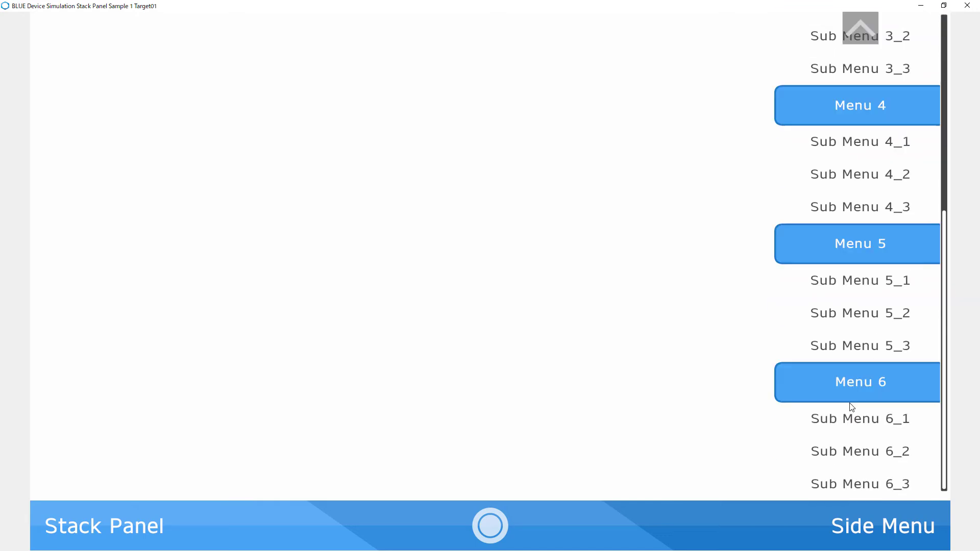
Scroll the simulated stack panel back up toward the first menu
scroll(845, 408, up, 6)
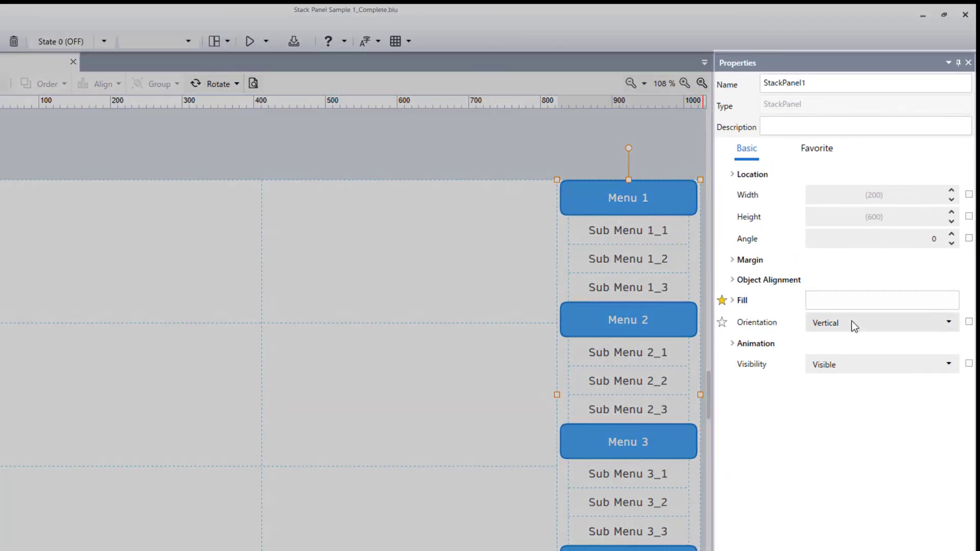
Set StackPanel1's orientation to Horizontal and resize it to span the full width of the bottom grid row
click(854, 322)
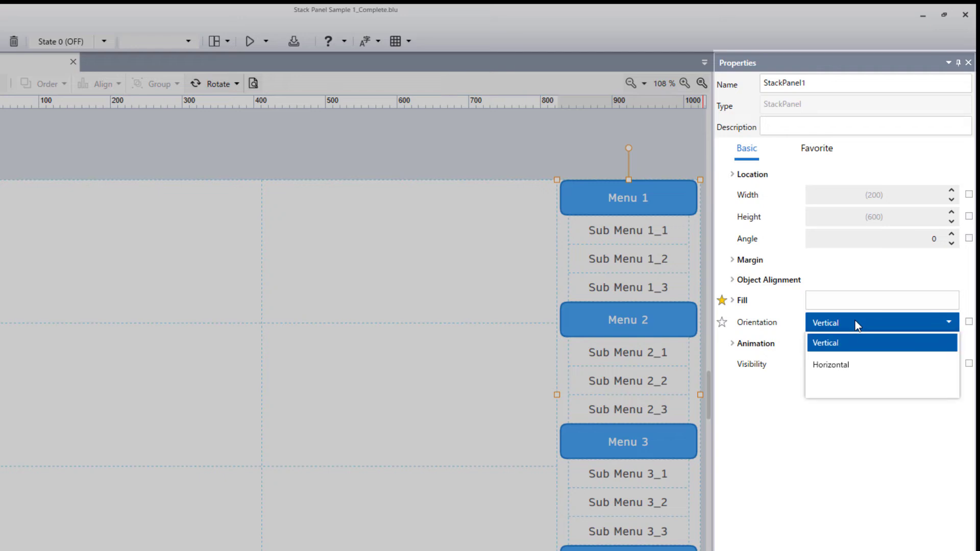
click(840, 365)
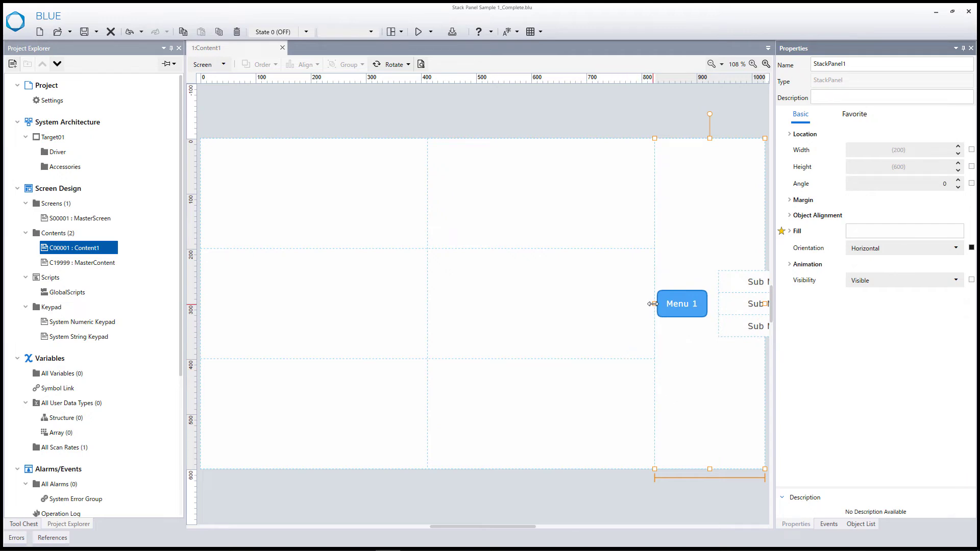
drag(653, 304, 201, 303)
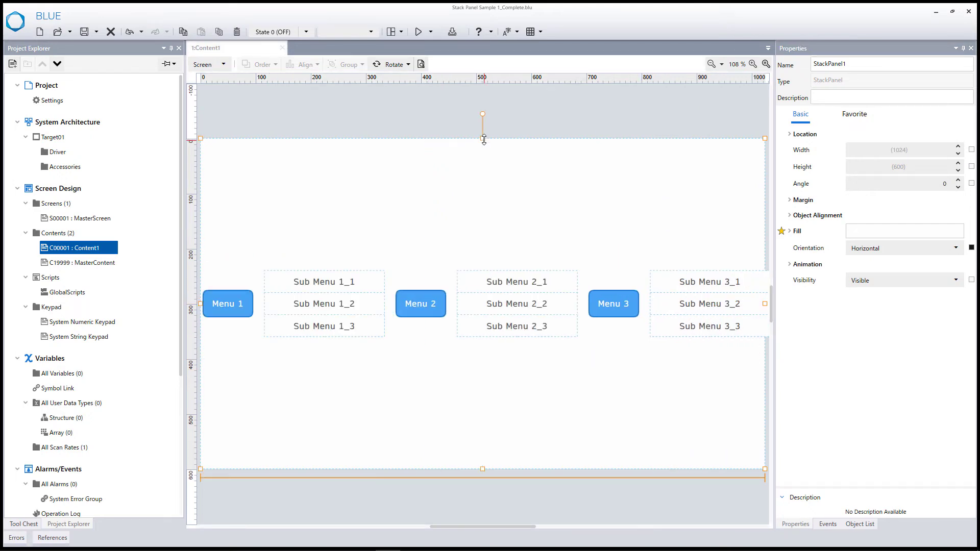
drag(484, 139, 469, 420)
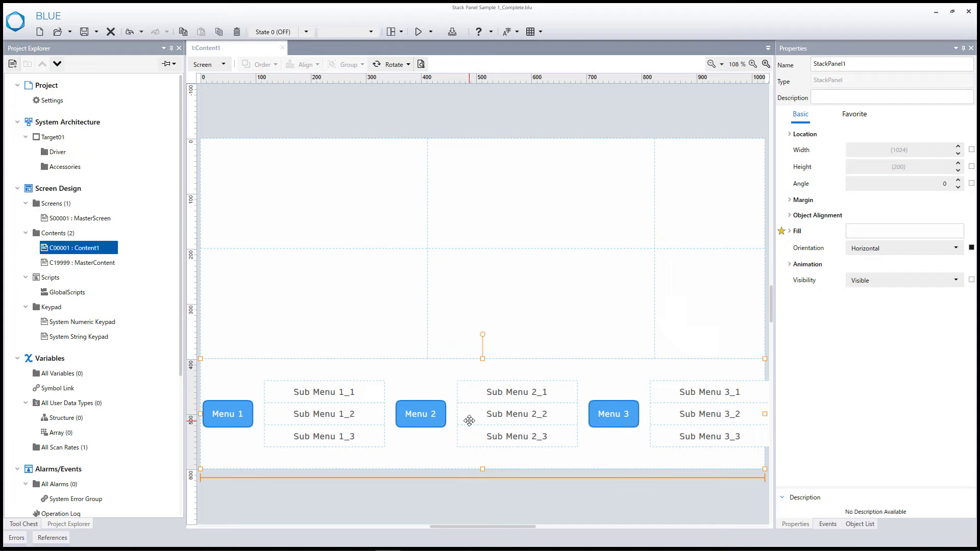
Set the height of Grid1's third row to 50
click(521, 284)
click(789, 248)
click(925, 300)
text(50)
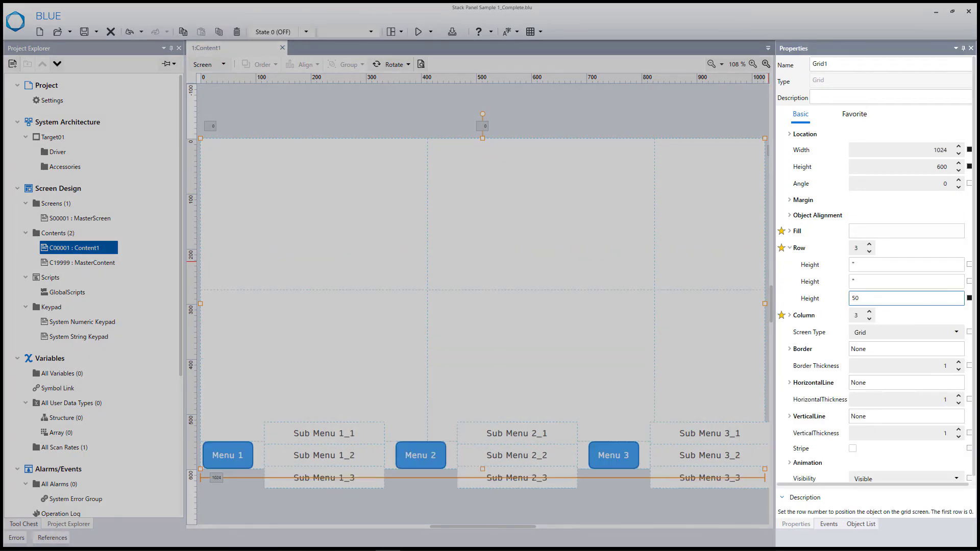
Set the heights of Grid_SubMenu1, Grid_SubMenu2 and Grid_SubMenu3 to 50 and select Grid_SubMenu4
click(370, 435)
double_click(941, 168)
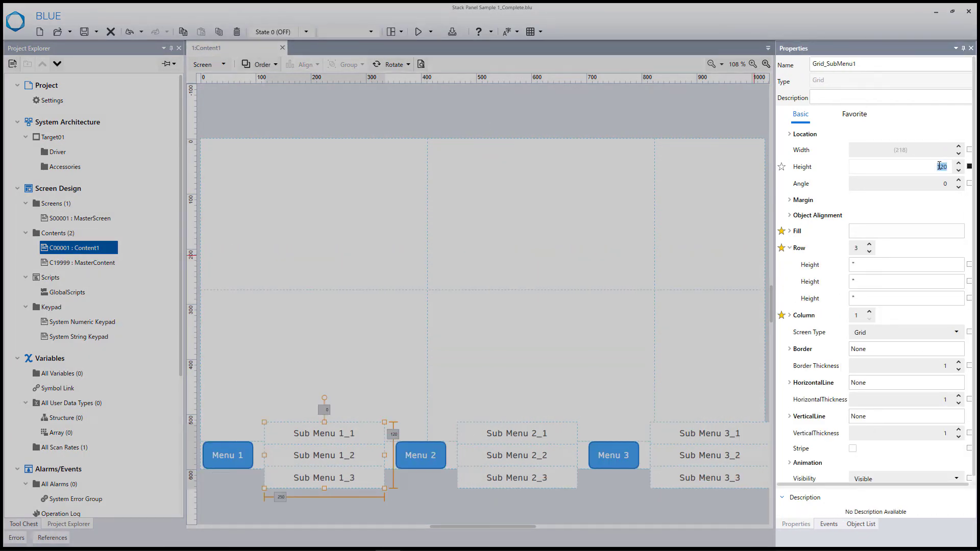
text(50)
key(Return)
click(566, 429)
double_click(941, 167)
text(50)
click(760, 430)
double_click(940, 167)
text(50)
drag(483, 526, 640, 526)
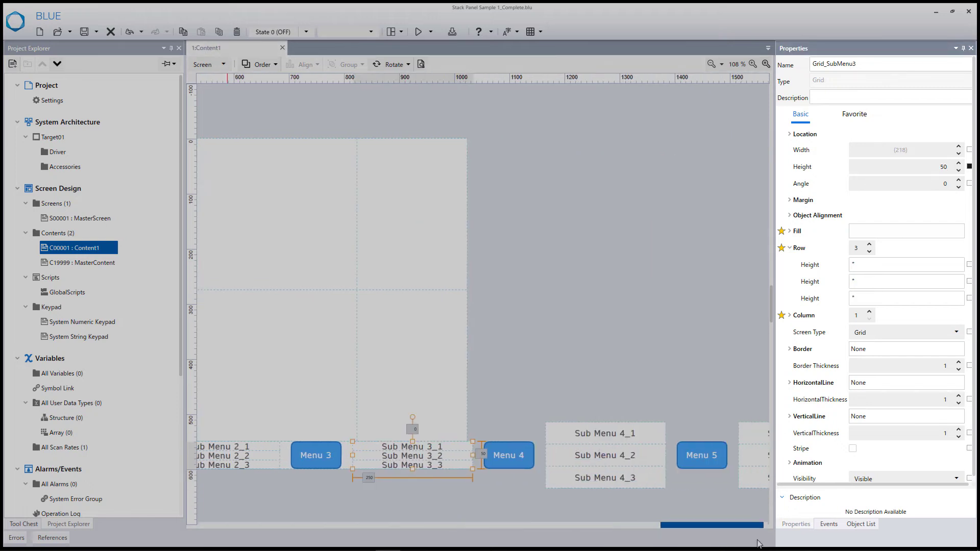
click(649, 429)
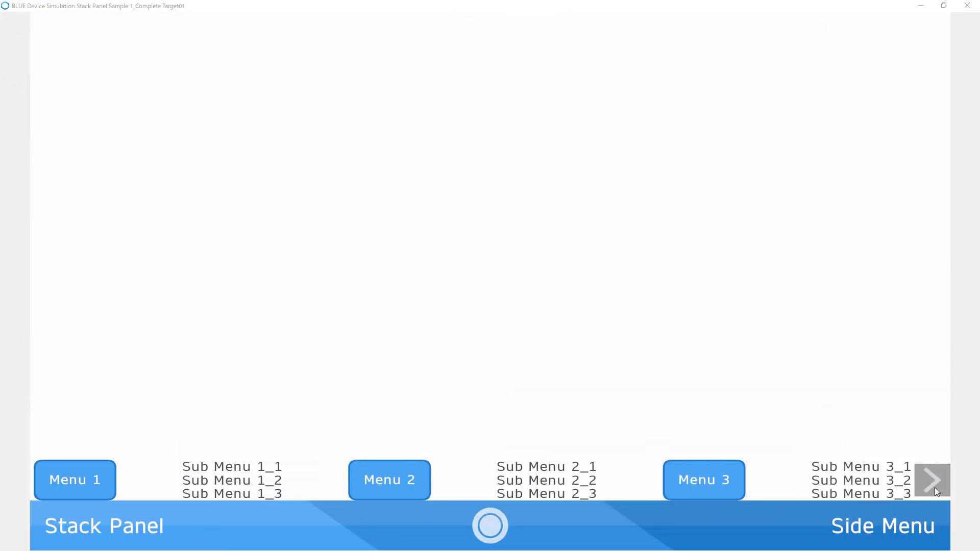
Check in the device simulation how the horizontal stack panel scrolls right and left through the menus
click(935, 488)
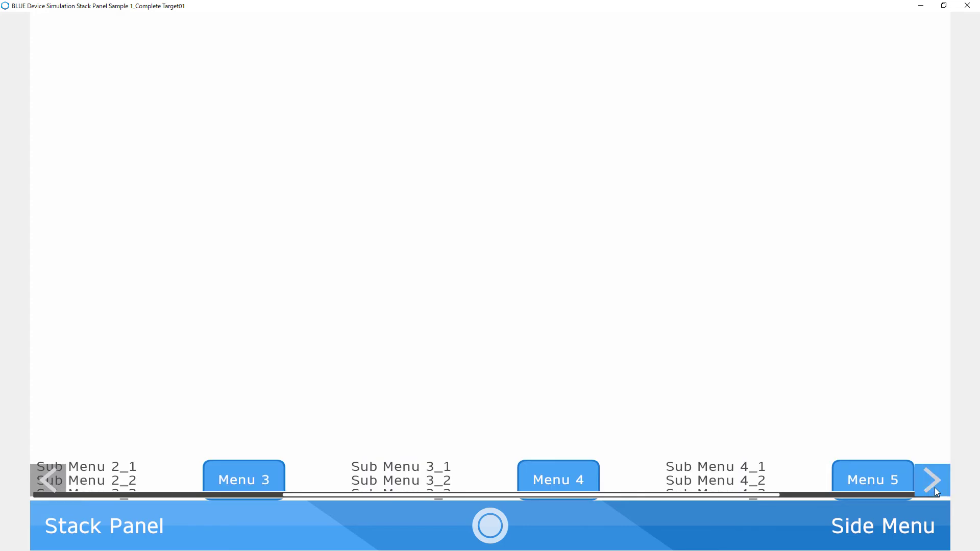
click(47, 483)
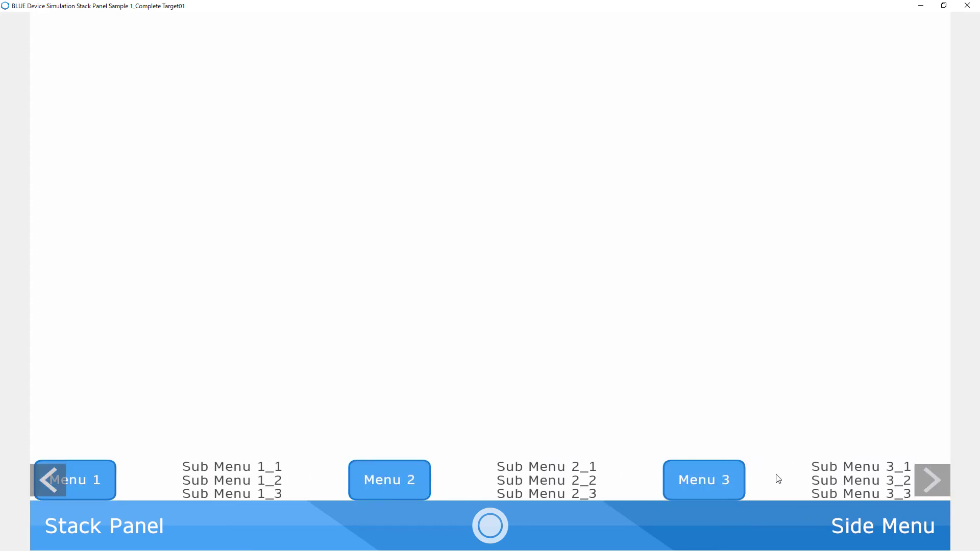
click(932, 482)
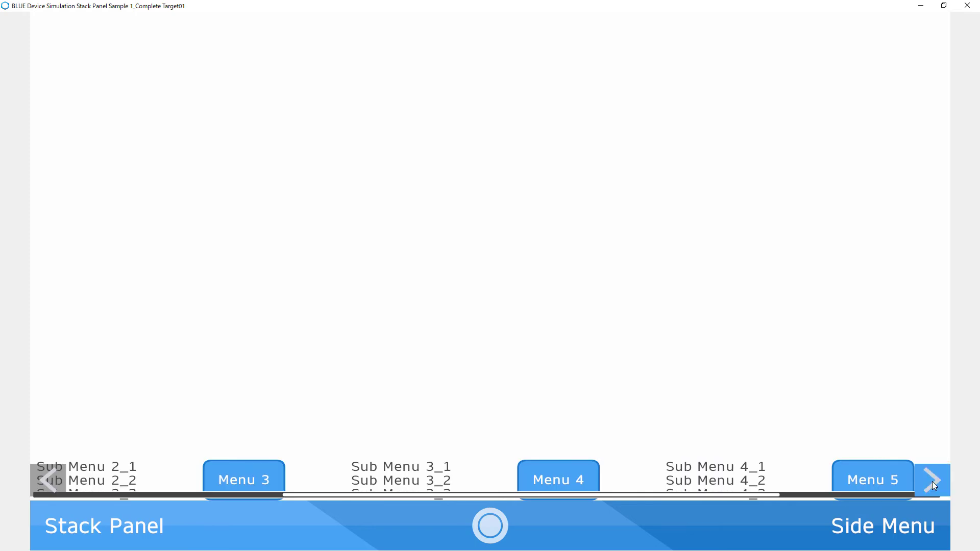
click(53, 471)
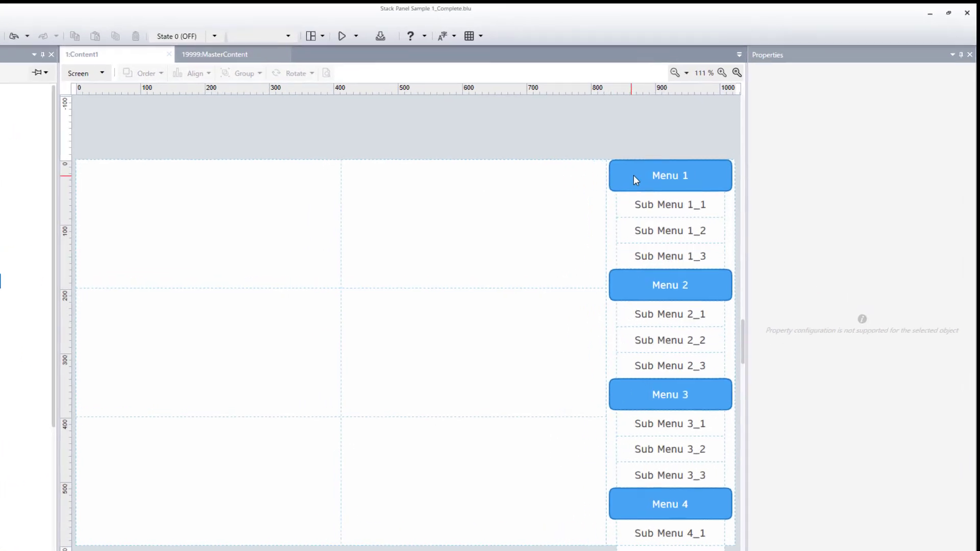
click(678, 153)
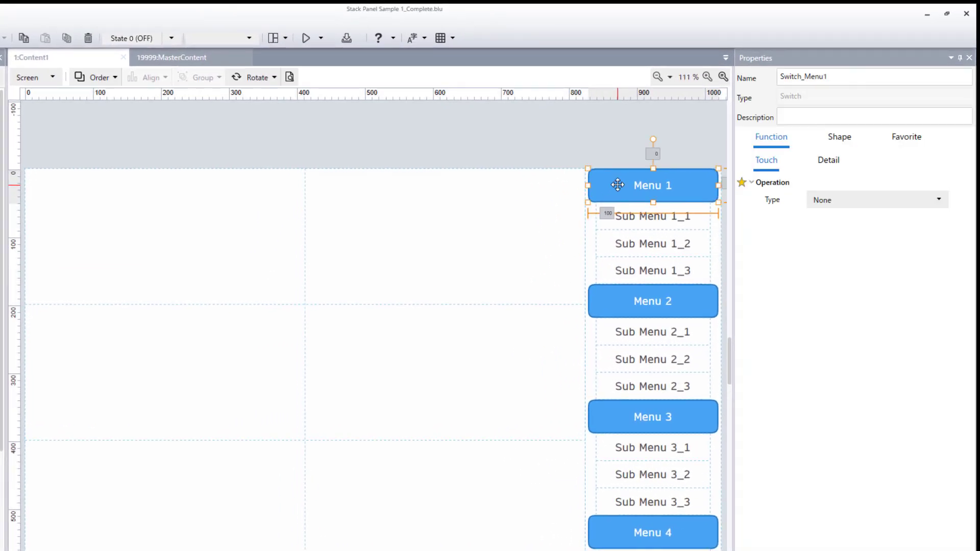
click(588, 158)
click(602, 209)
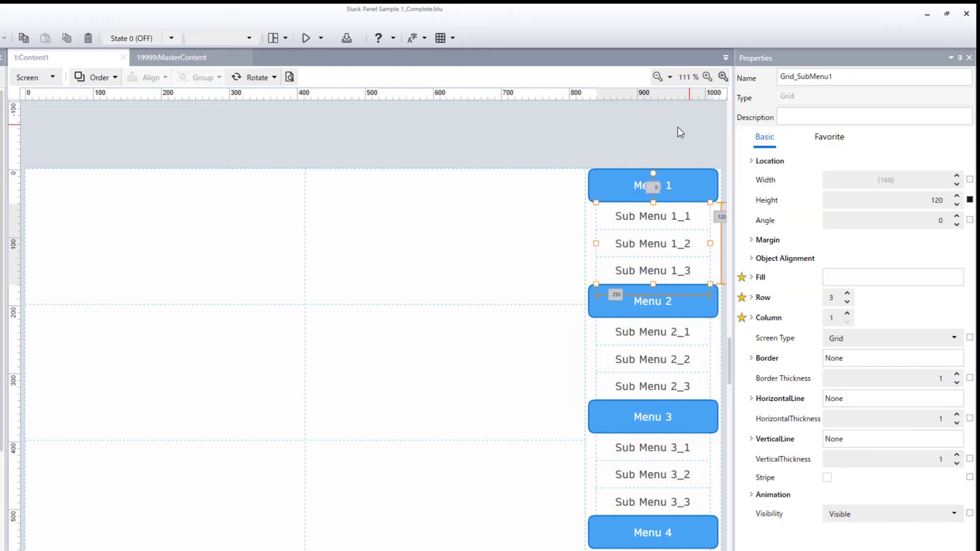
click(661, 137)
Give the Menu 1 switch in the vertical stack panel a Word touch operation using XOR with source value 2
click(609, 185)
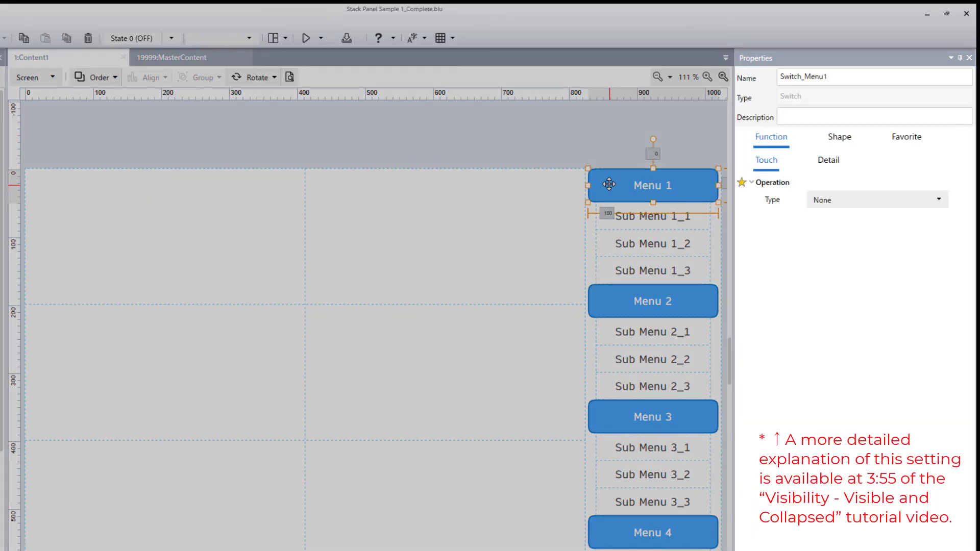
click(868, 201)
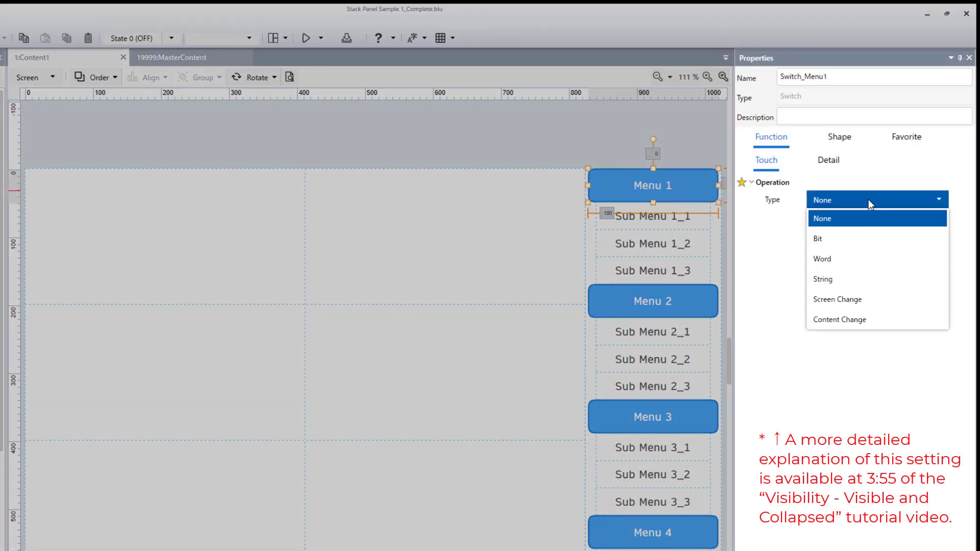
click(866, 259)
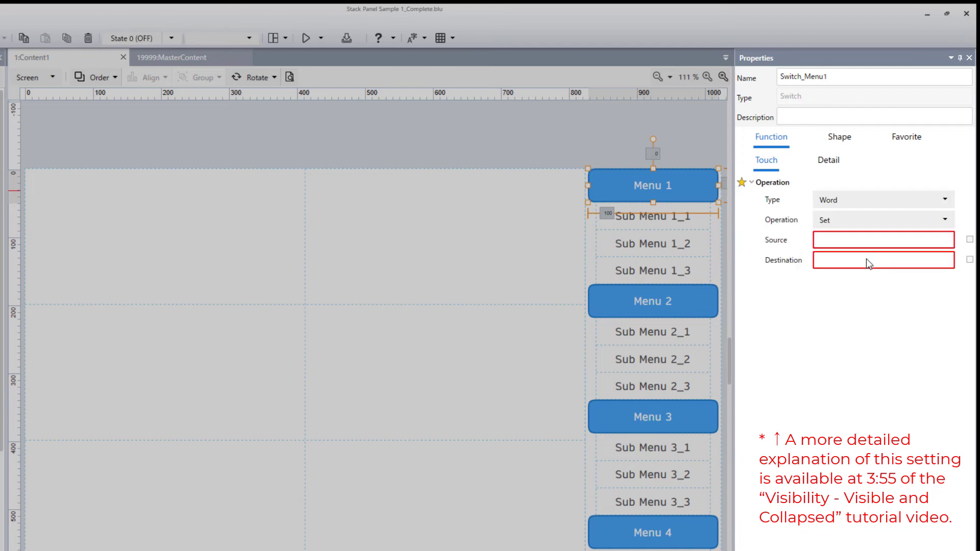
click(871, 223)
scroll(873, 271, down, 2)
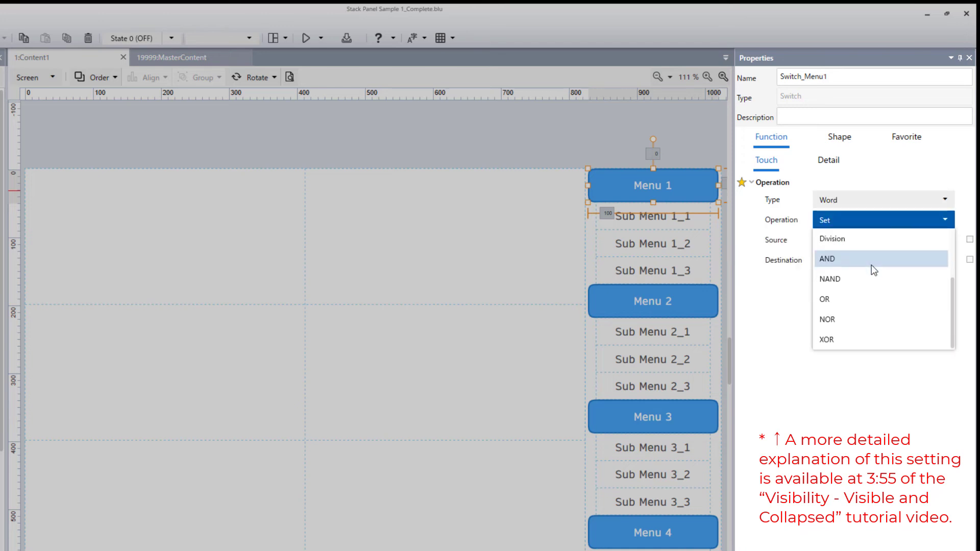
click(863, 339)
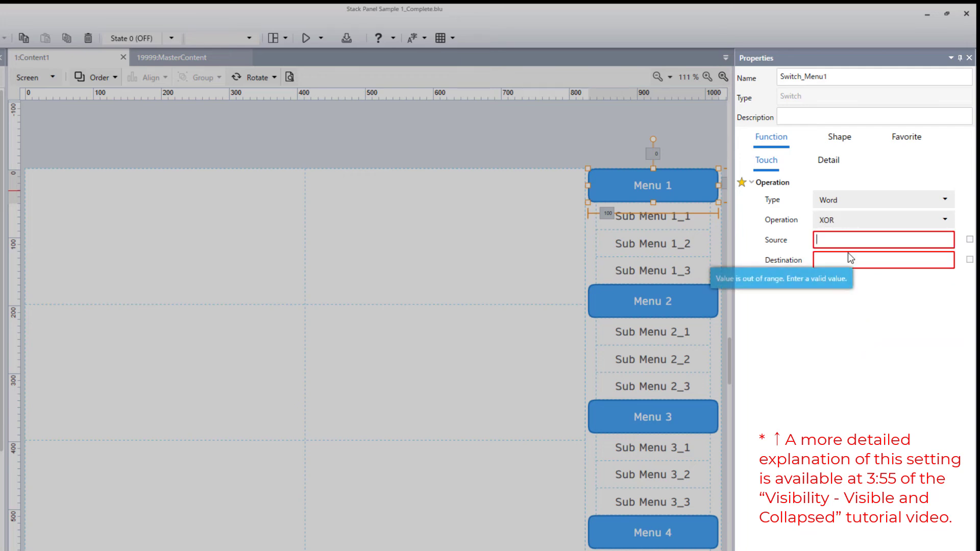
text(2)
Link the Menu 1 switch's operation destination to the graphic object property Grid_SubMenu1.Visibility
click(873, 257)
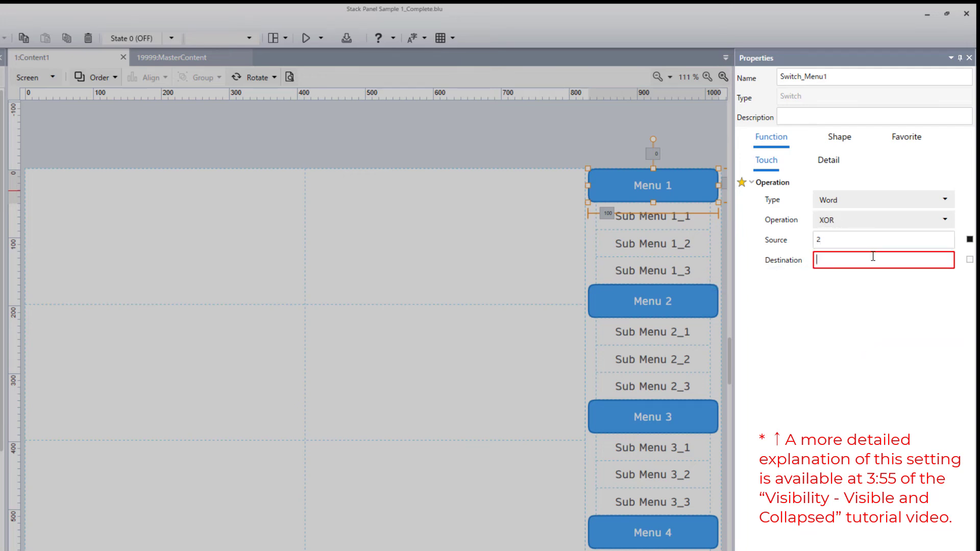
click(969, 259)
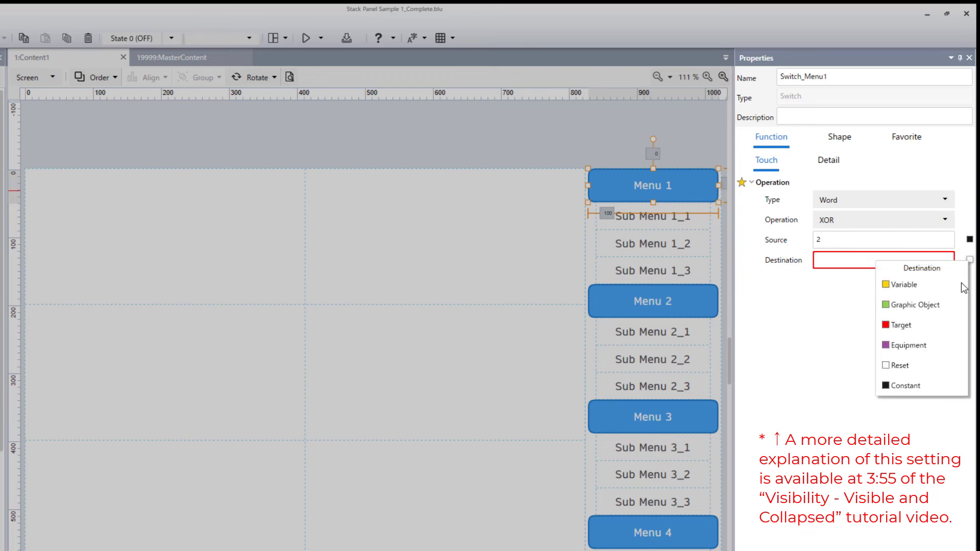
click(958, 307)
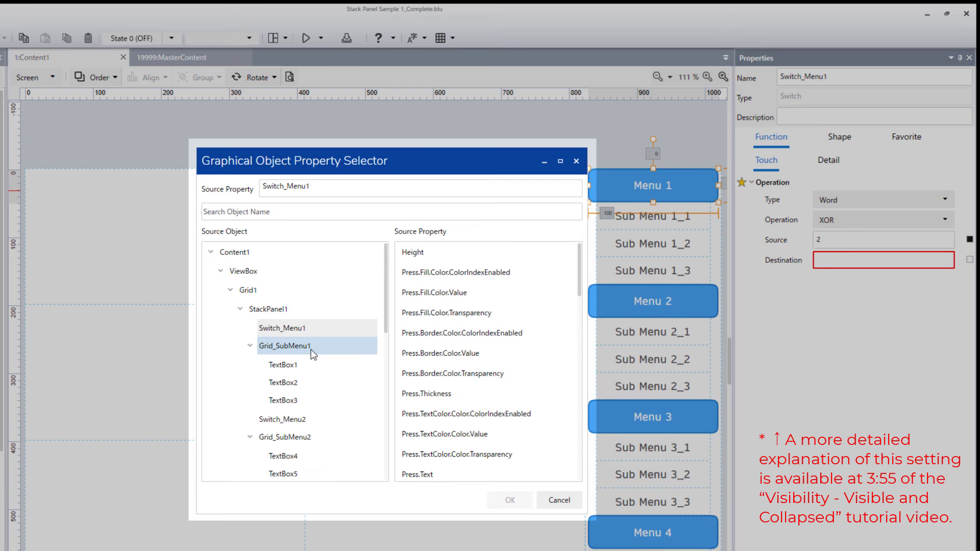
click(313, 354)
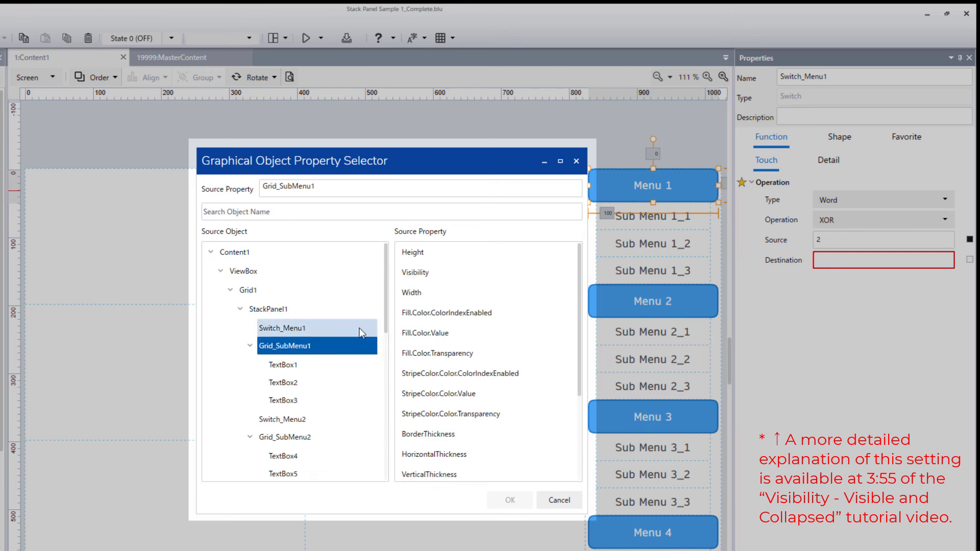
click(428, 275)
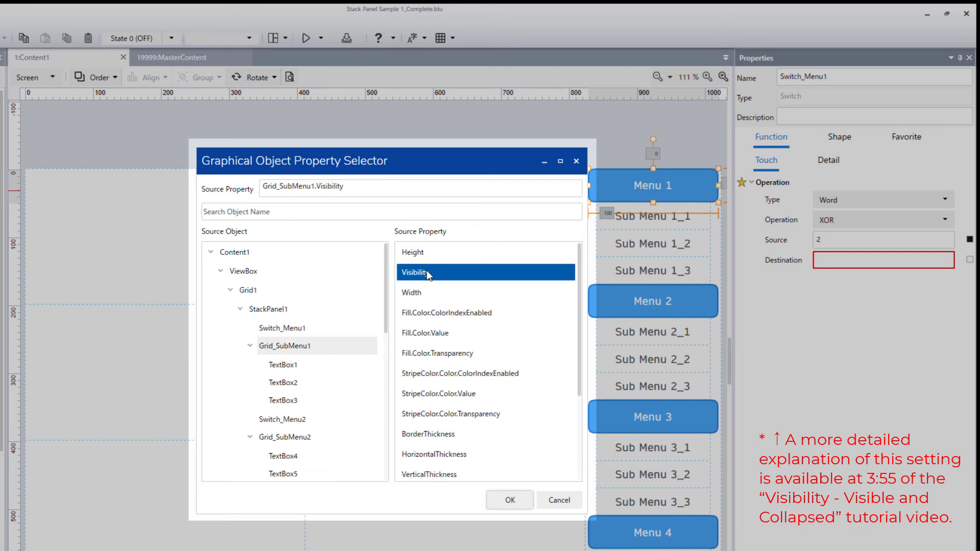
click(509, 500)
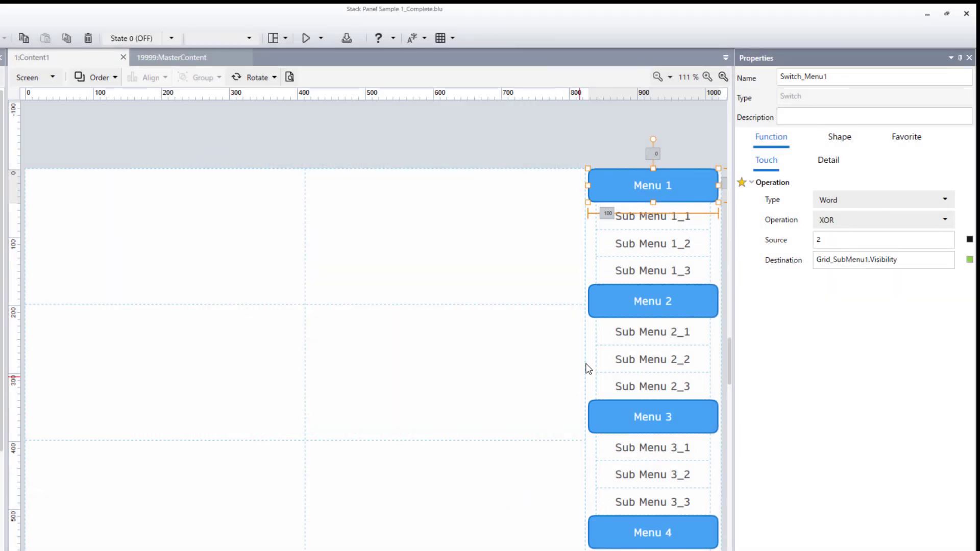
Give the Menu 2 switch a Word touch operation using XOR with source value 2
click(600, 322)
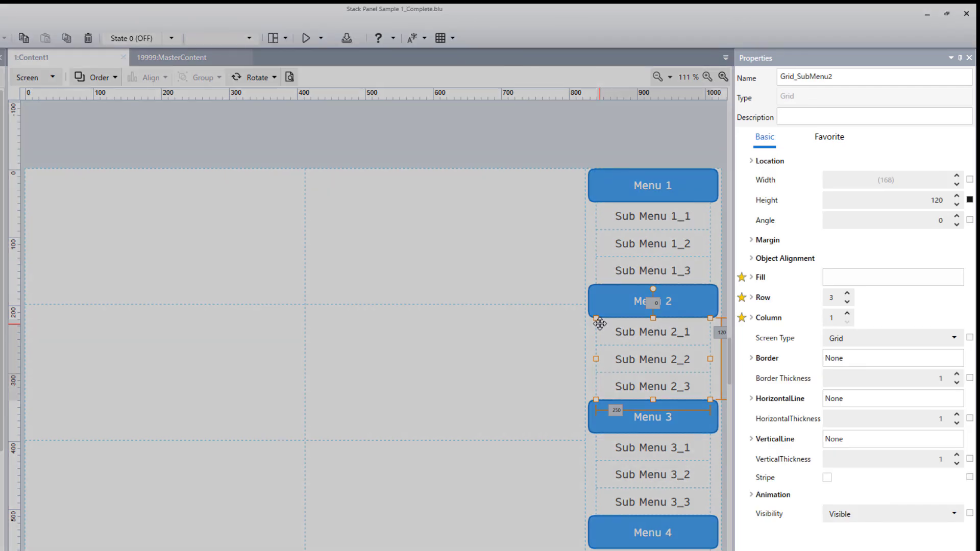
click(602, 293)
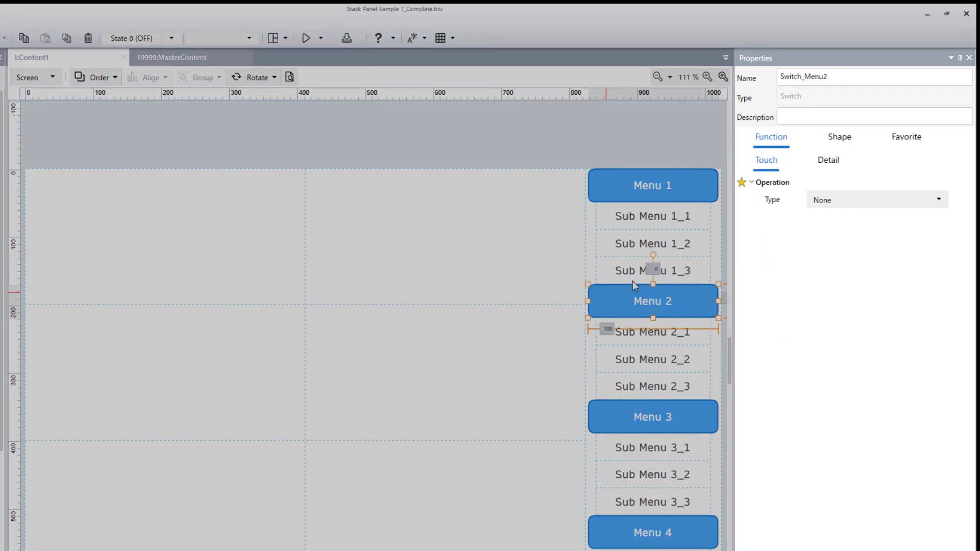
click(848, 199)
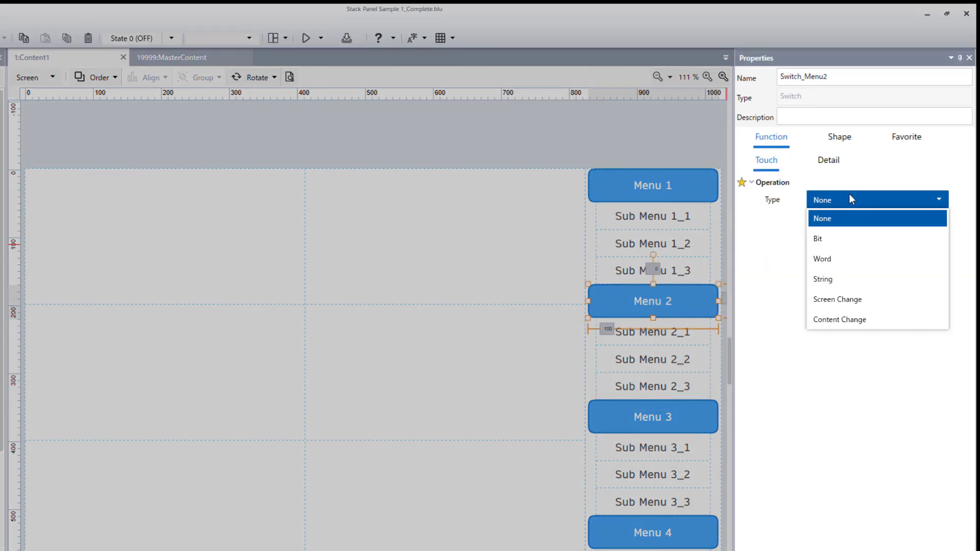
click(848, 261)
click(849, 220)
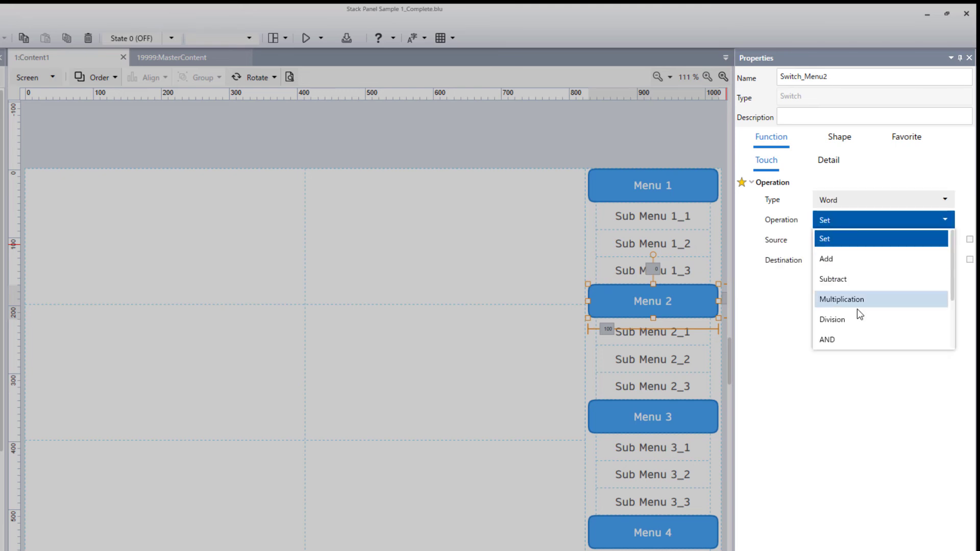
scroll(854, 321, down, 2)
click(848, 339)
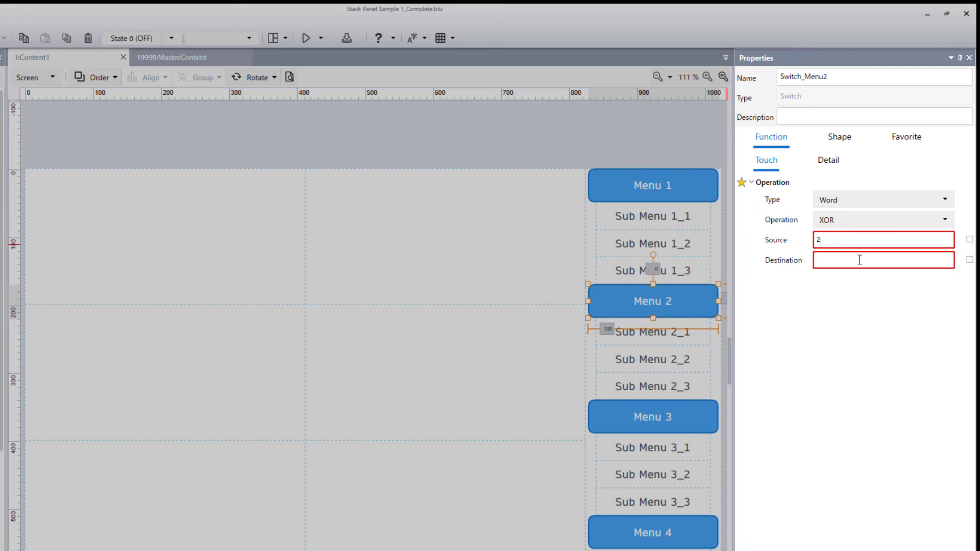
Link the Menu 2 switch's operation destination to the graphic object property Grid_SubMenu2.Visibility
click(859, 260)
click(970, 259)
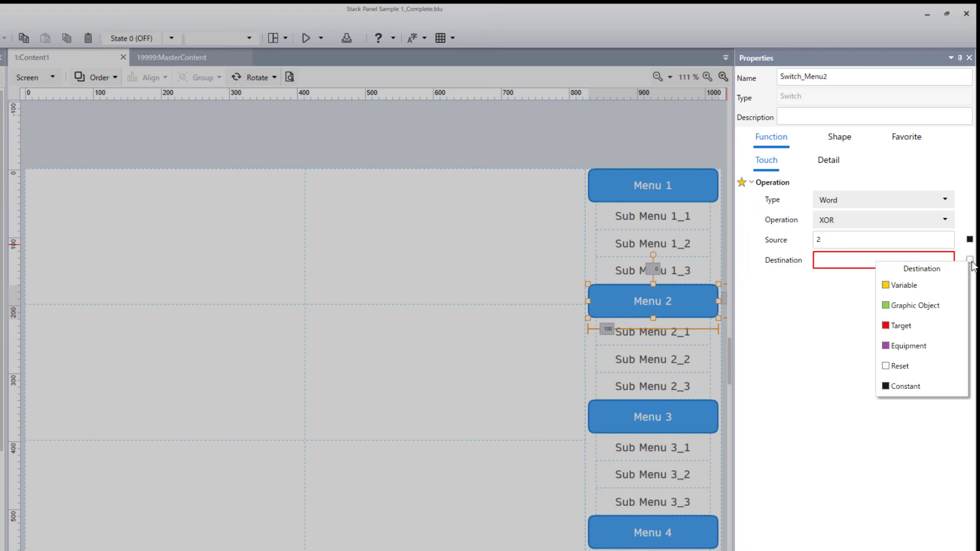
click(952, 308)
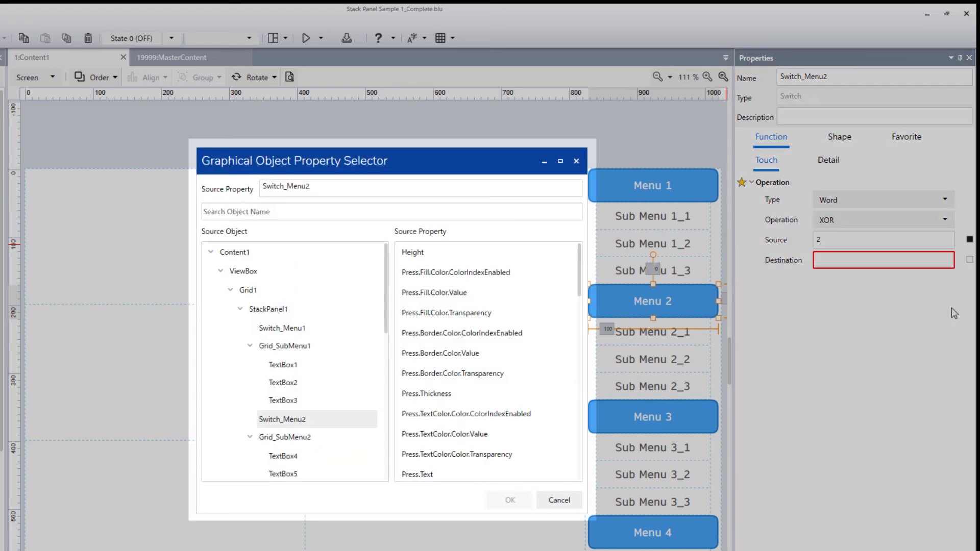
click(300, 439)
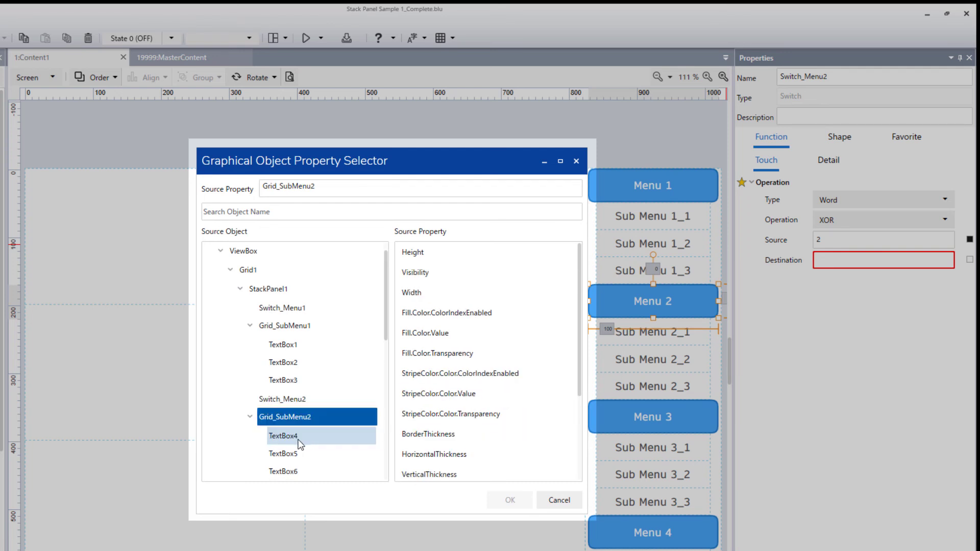
click(425, 271)
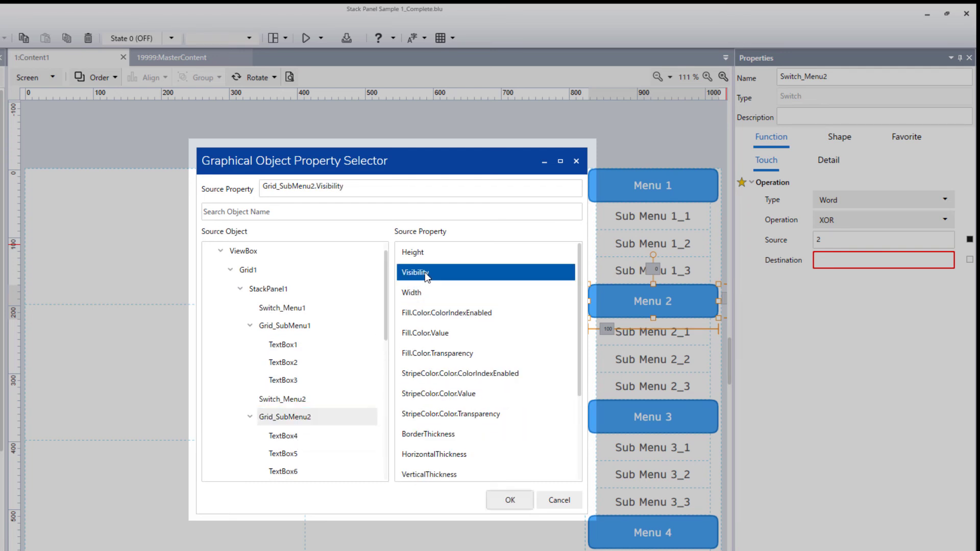
click(503, 496)
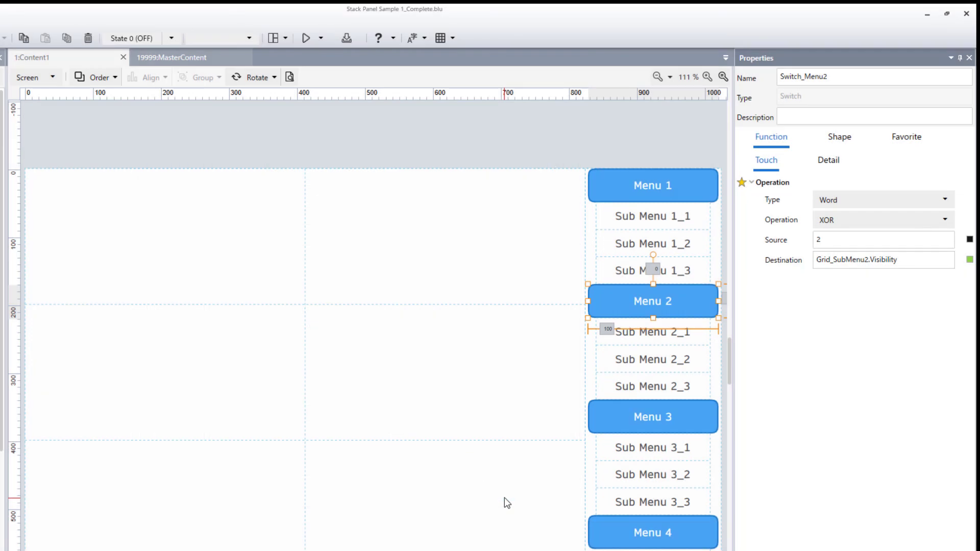
Give the Menu 3 switch a Word touch operation using XOR with source value 2
click(614, 411)
click(842, 201)
click(843, 250)
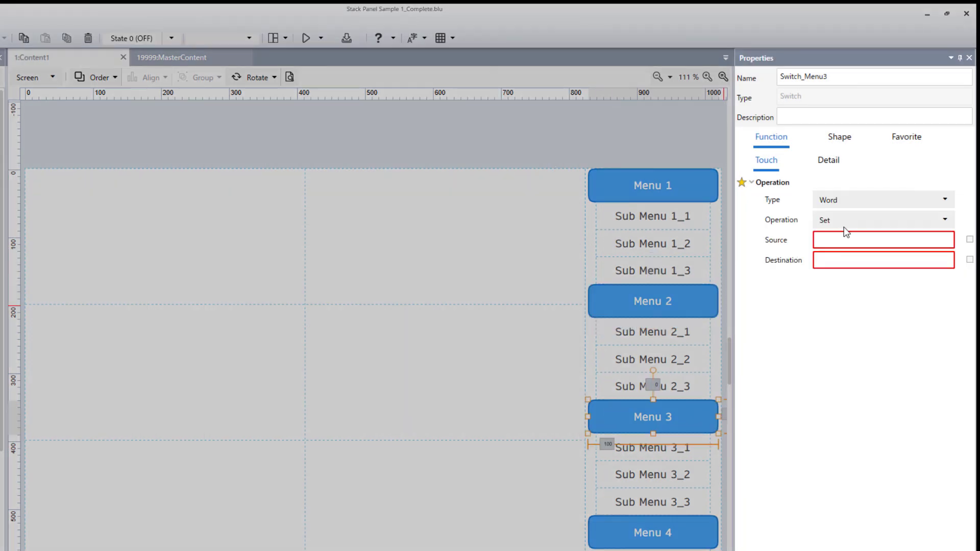
click(846, 221)
click(842, 319)
click(846, 243)
text(2)
Link the Menu 3 switch's operation destination to the graphic object property Grid_SubMenu3.Visibility
click(968, 260)
scroll(308, 358, down, 3)
click(308, 319)
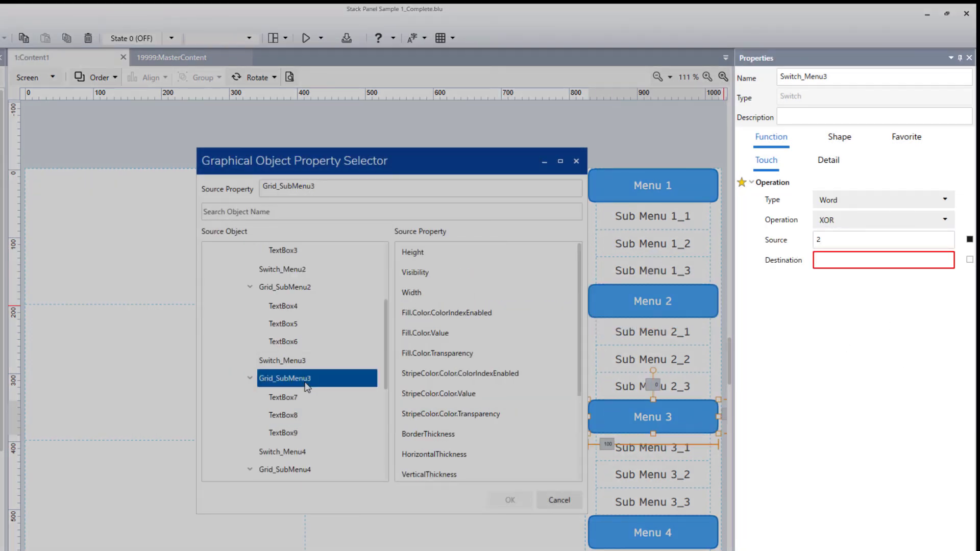
click(425, 272)
click(502, 497)
Give the Menu 4 switch a Word touch operation using XOR with source value 2
scroll(623, 306, down, 5)
click(623, 260)
click(841, 201)
click(842, 256)
click(842, 221)
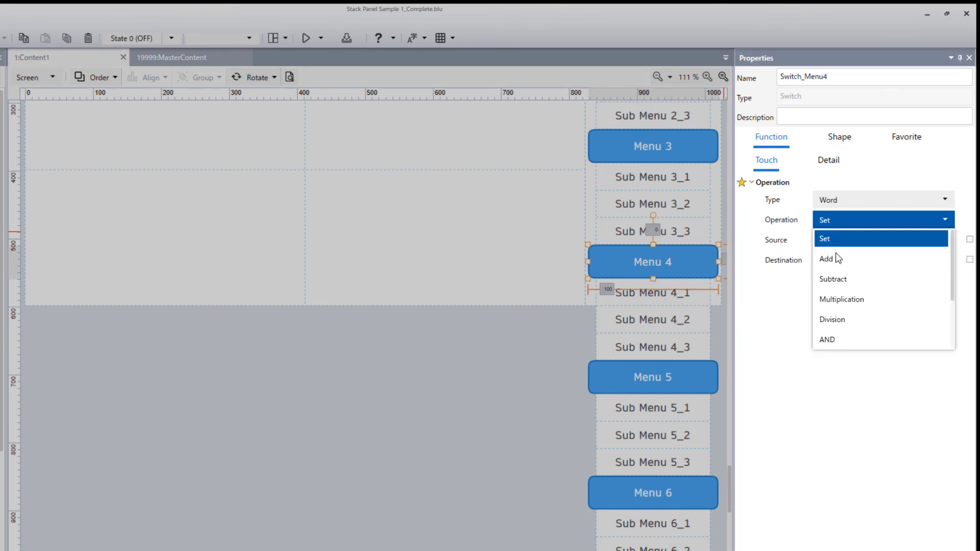
click(842, 319)
click(845, 240)
text(2)
Link the Menu 4 switch's operation destination to the graphic object property Grid_SubMenu4.Visibility
click(969, 260)
scroll(309, 357, down, 3)
click(285, 376)
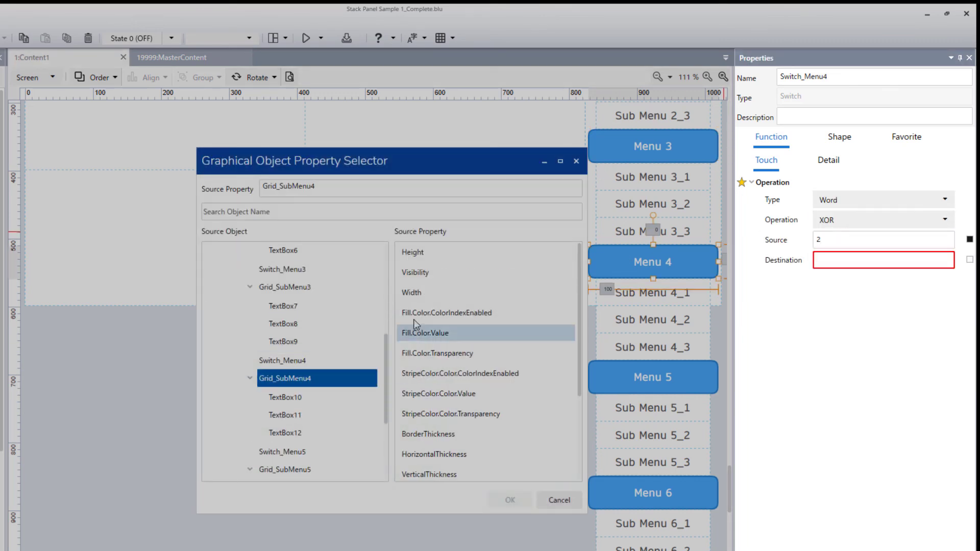
click(423, 272)
click(503, 498)
Give the Menu 5 switch a Word touch operation using XOR with source value 2
click(653, 377)
click(840, 200)
click(843, 256)
click(842, 221)
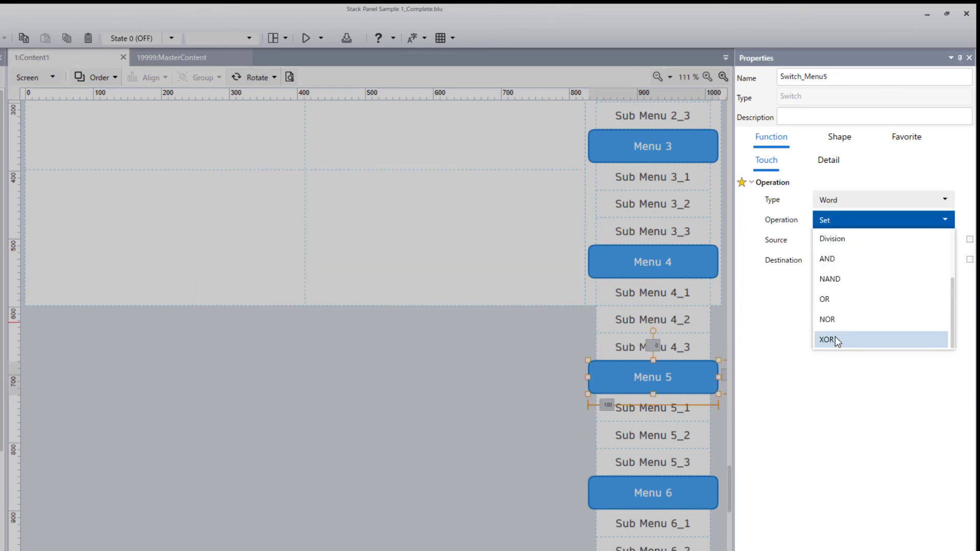
click(838, 339)
click(845, 240)
text(2)
Link the Menu 5 switch's operation destination to the graphic object property Grid_SubMenu5.Visibility
click(969, 260)
click(934, 303)
click(284, 374)
click(426, 274)
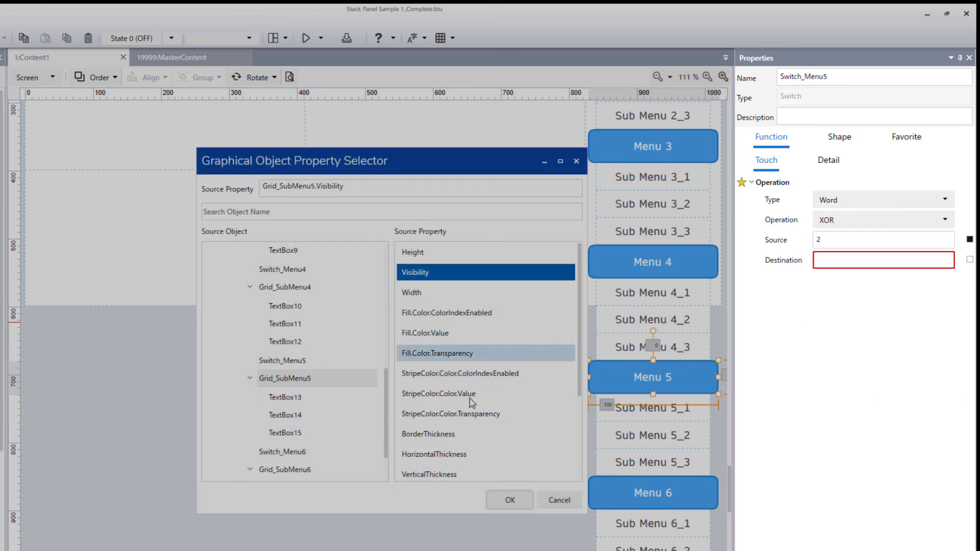
click(506, 497)
Give the Menu 6 switch a Word touch operation using XOR with source value 2
click(696, 491)
click(856, 201)
click(822, 259)
click(842, 221)
click(842, 332)
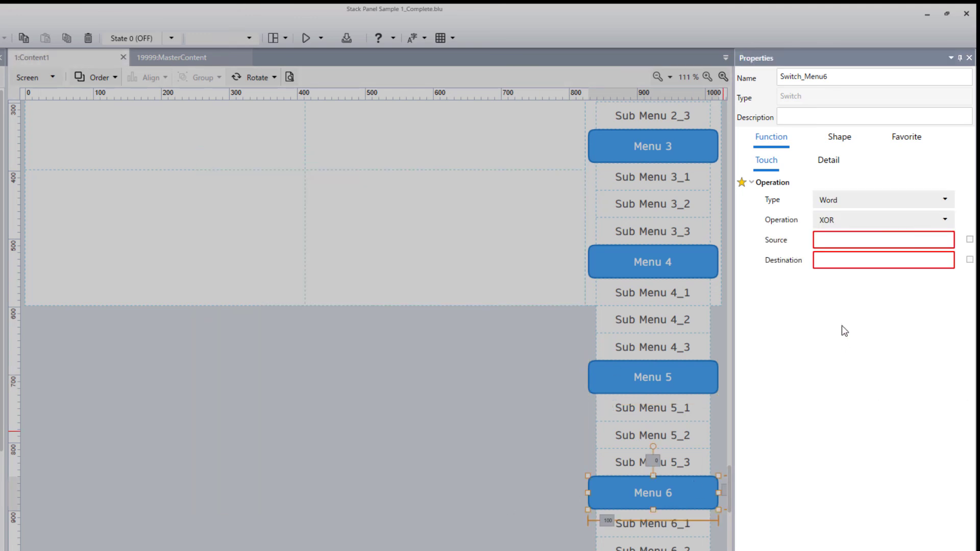
click(845, 240)
text(2)
Link the Menu 6 switch's operation destination to the graphic object property Grid_SubMenu6.Visibility
click(851, 258)
click(970, 260)
click(934, 304)
click(284, 410)
click(426, 274)
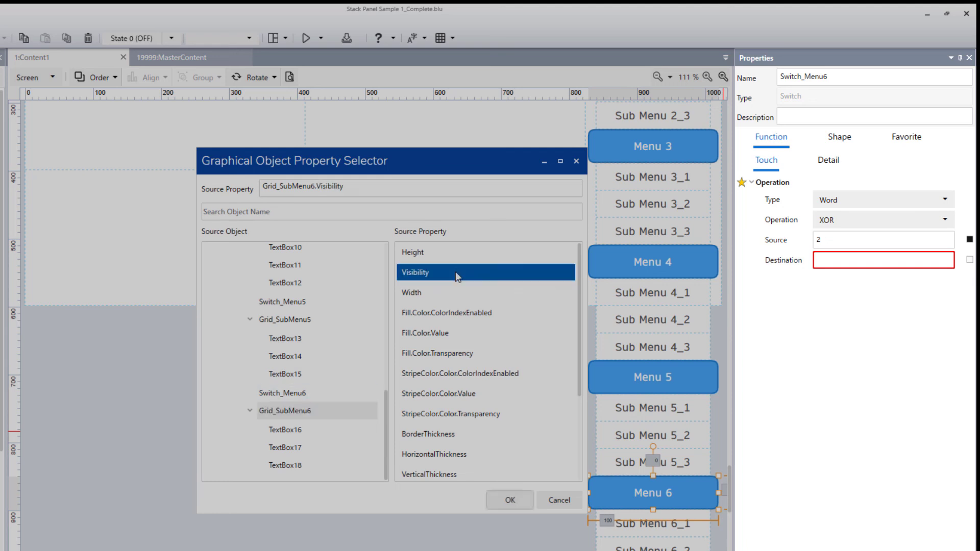
click(508, 499)
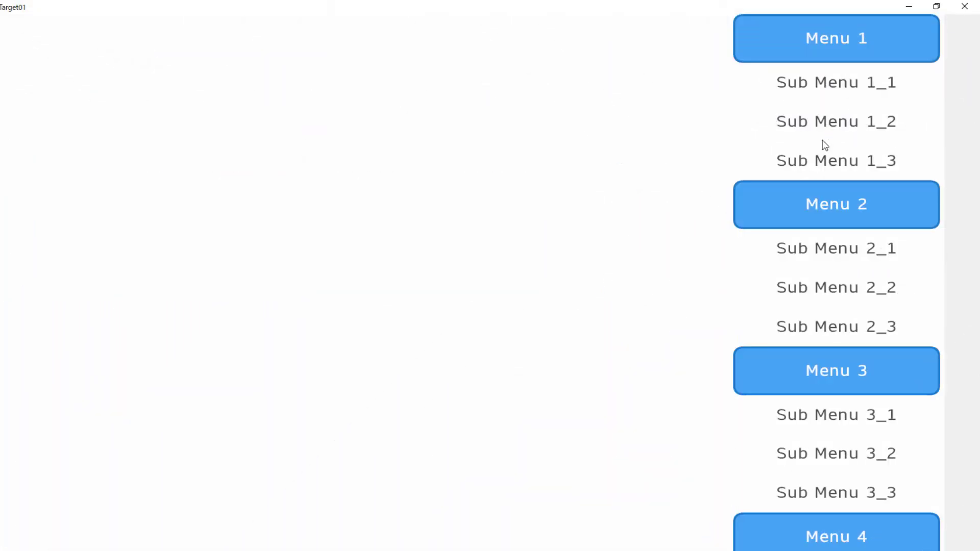
Test in the device simulation how the vertical side menu scrolls and how the Menu 1 switch toggles its sub menu
scroll(820, 154, down, 5)
scroll(814, 148, up, 5)
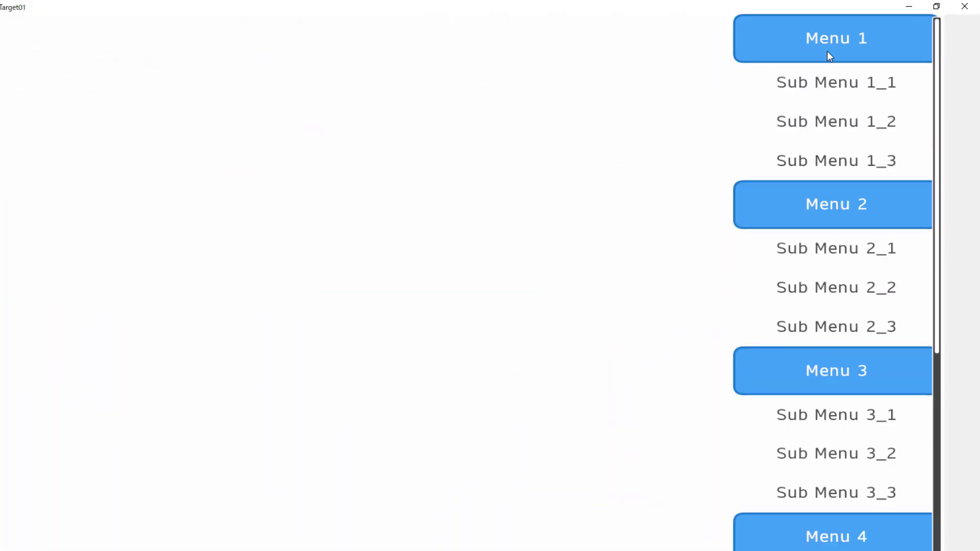
click(829, 37)
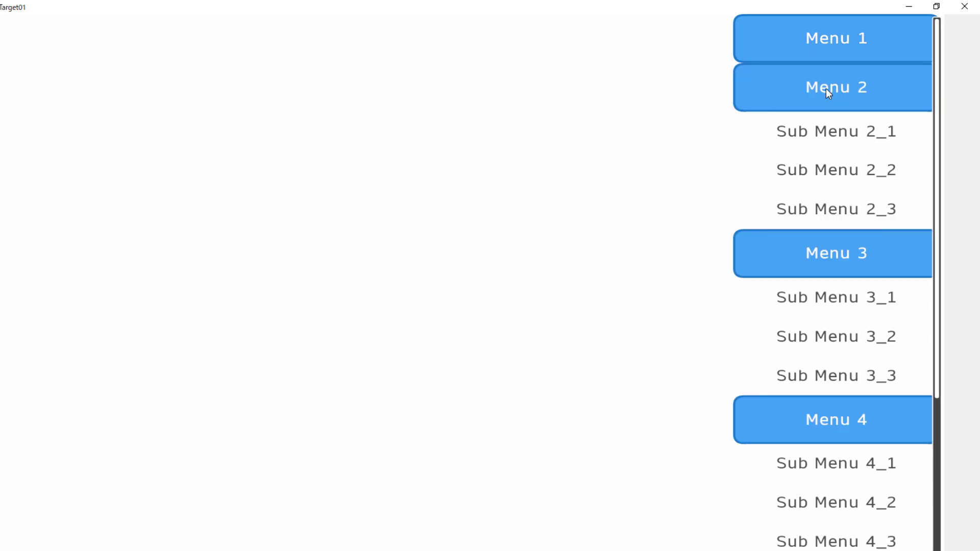